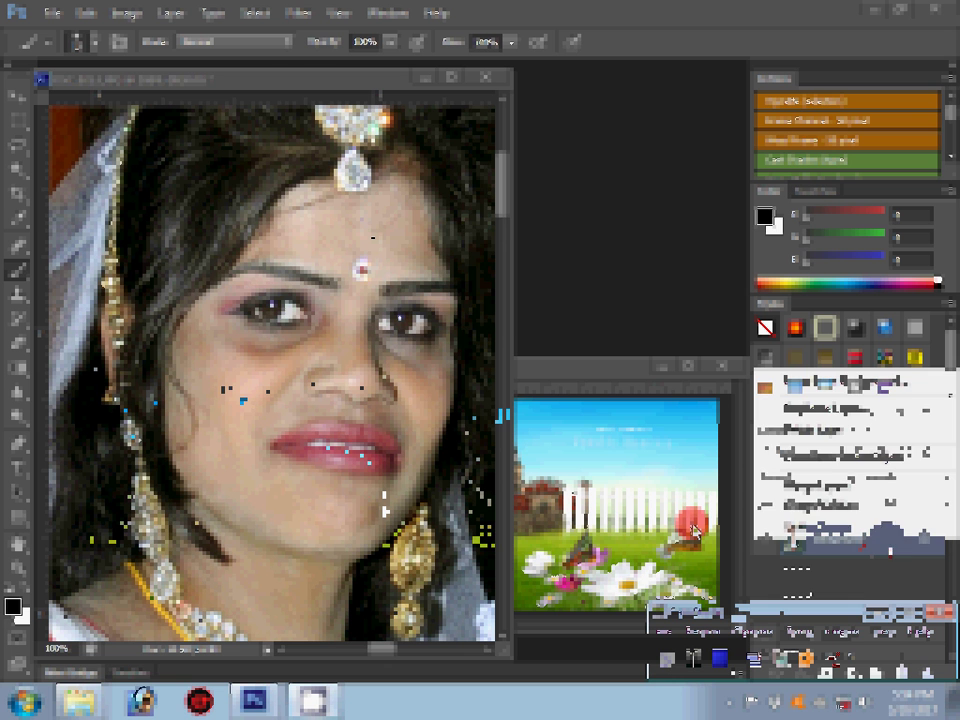
# Step: Duplicate the portrait's Background layer into a 'Background copy' layer
pyautogui.click(853, 410)
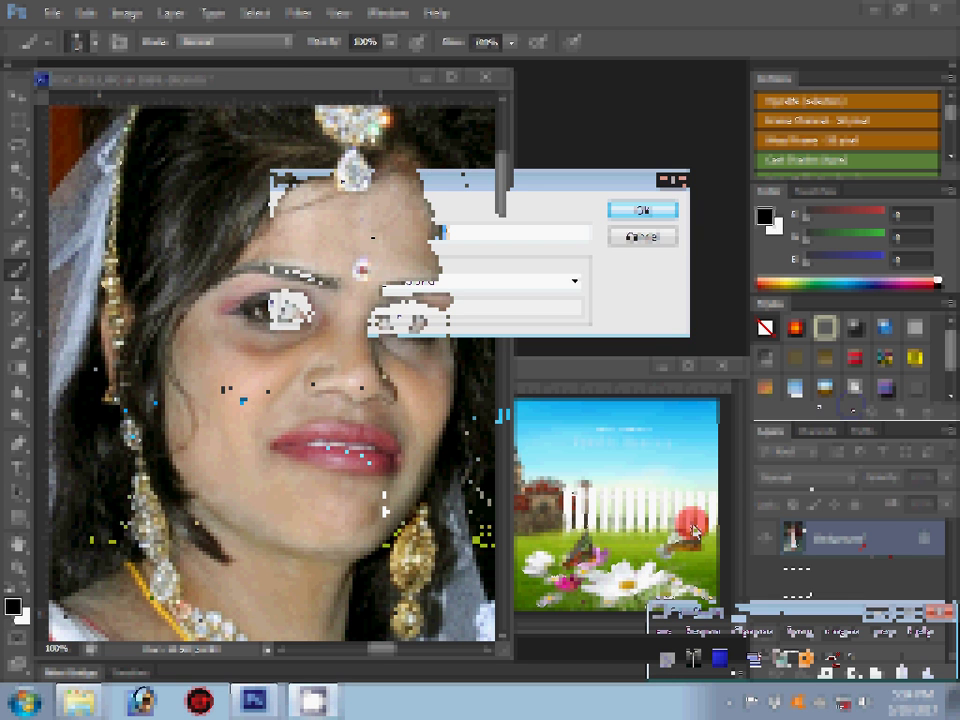
pyautogui.click(644, 211)
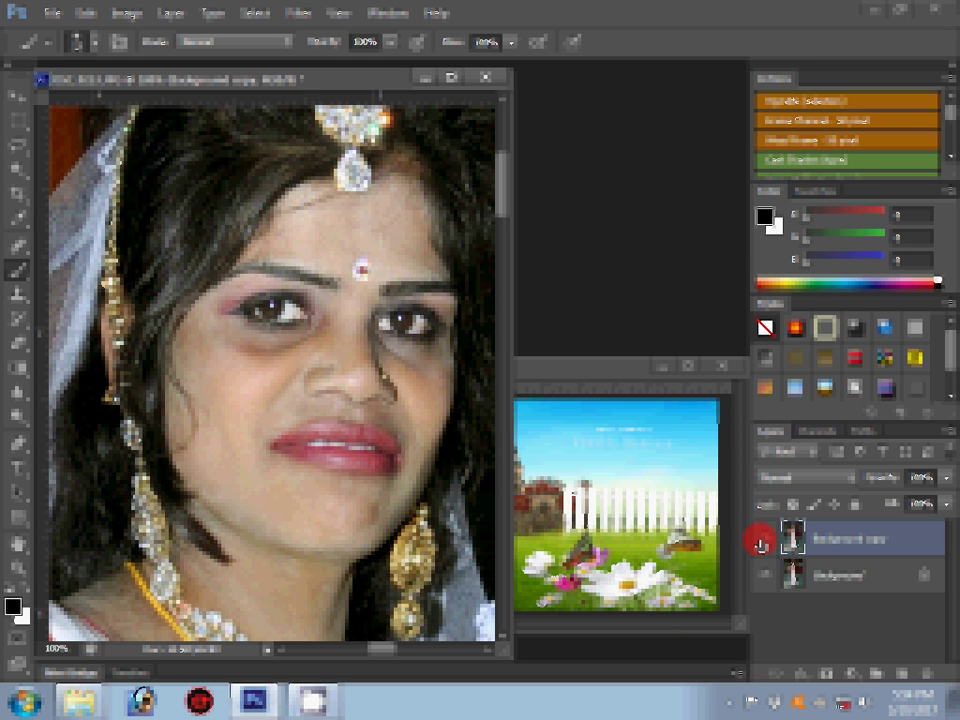
pyautogui.click(300, 14)
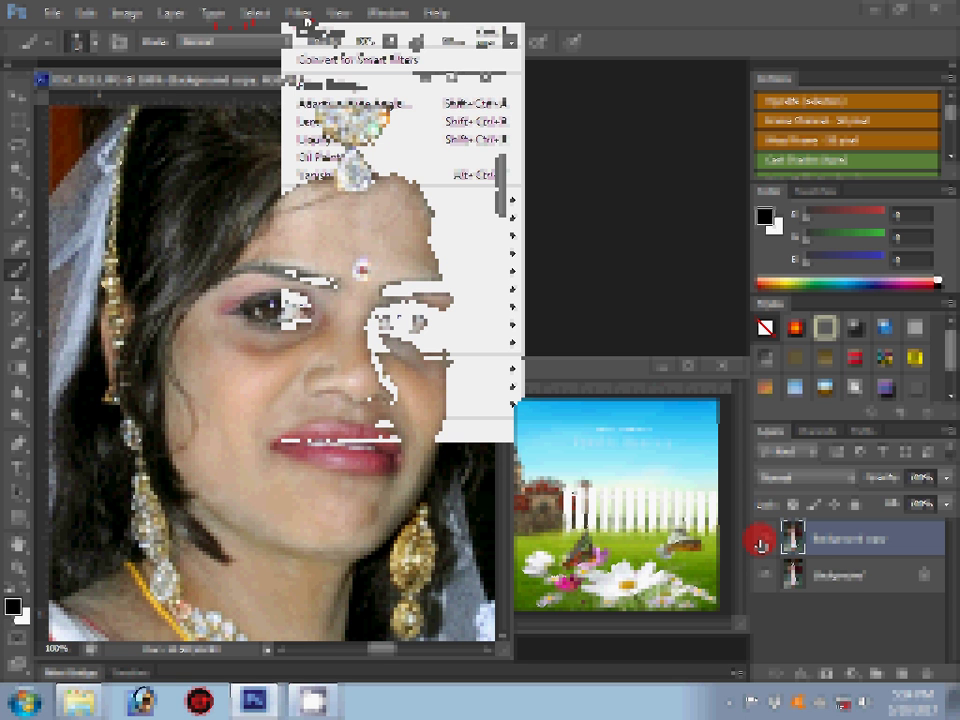
# Step: Run the plugin filter on the portrait's Background copy layer
pyautogui.click(560, 407)
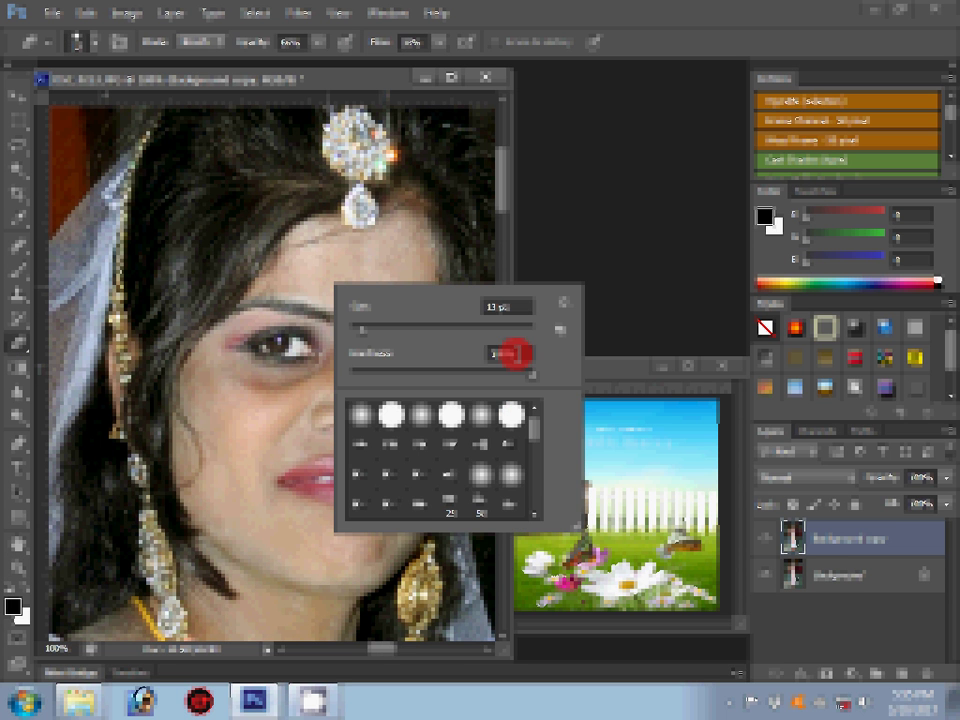
# Step: Set the eraser to 0 hardness and 60% flow, then erase part of the portrait copy
pyautogui.doubleClick(510, 352)
pyautogui.write('0')
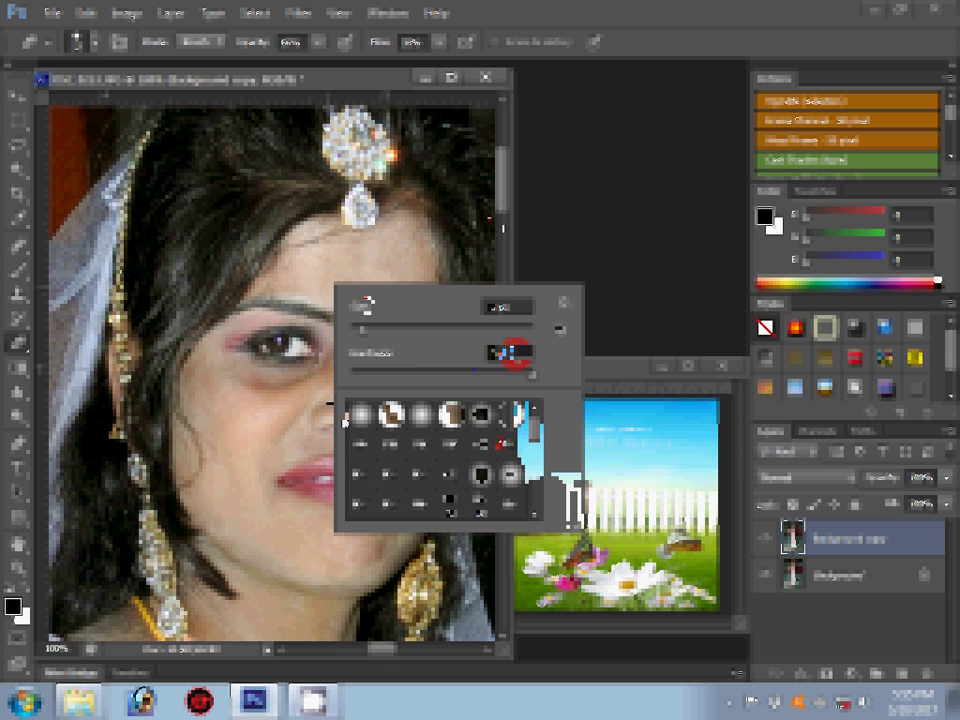
pyautogui.click(399, 289)
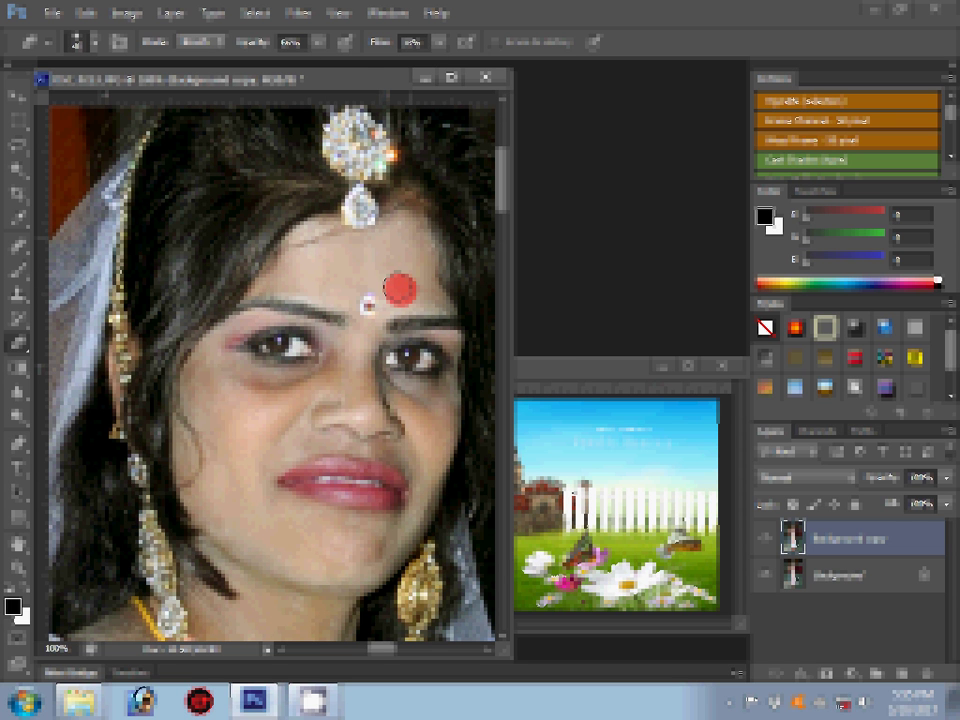
pyautogui.click(413, 43)
pyautogui.doubleClick(413, 43)
pyautogui.write('60')
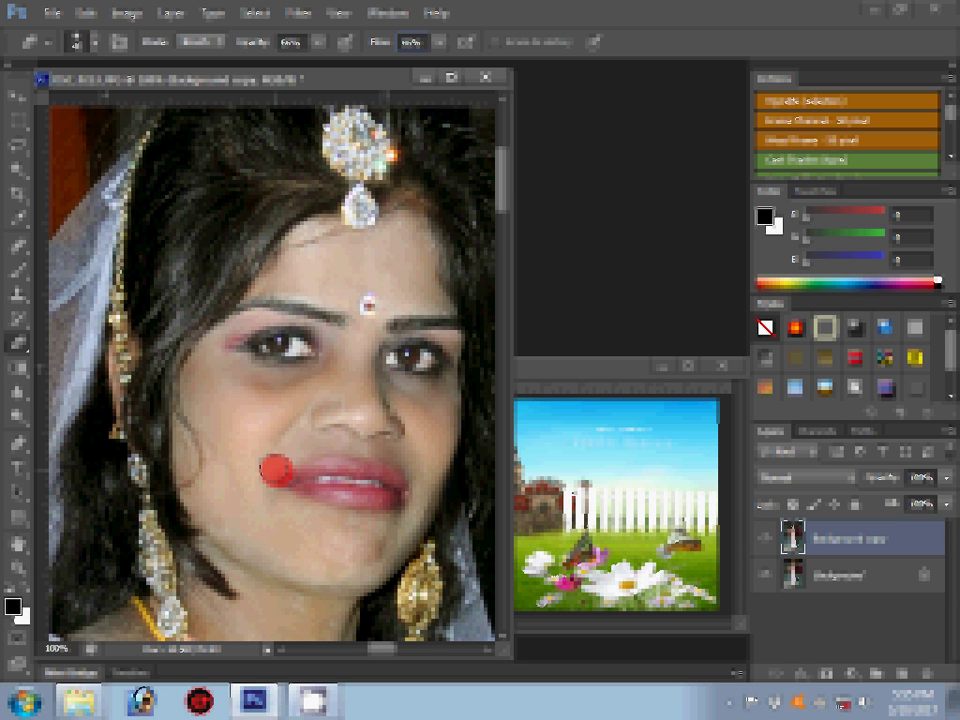
pyautogui.click(277, 469)
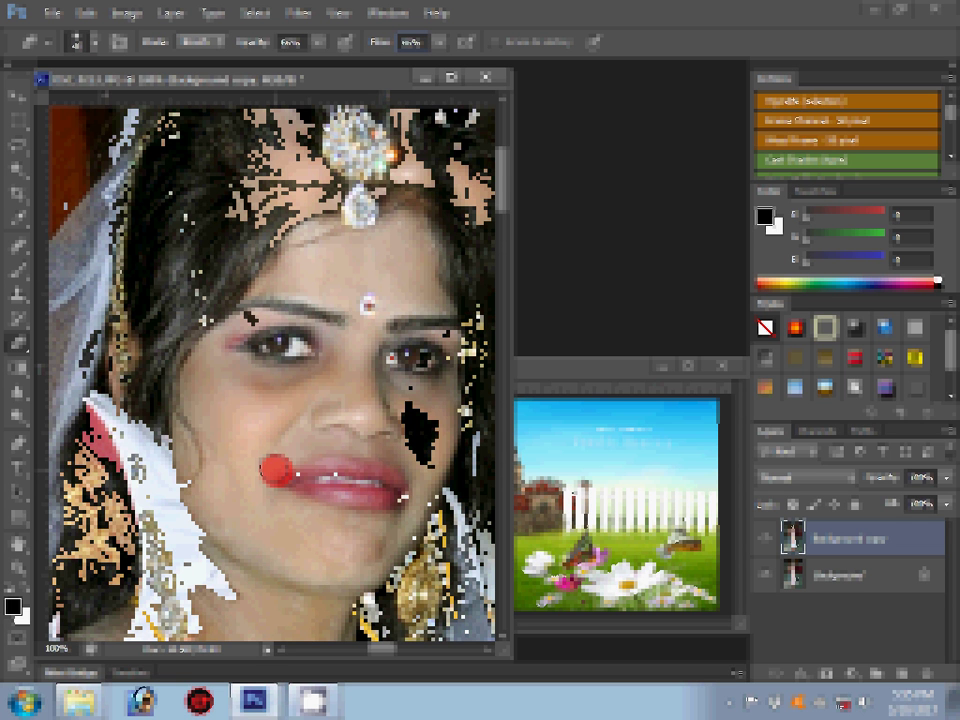
# Step: Drag the bride portrait into the garden template's left panel as a new layer
pyautogui.scroll(-5, 277, 469)
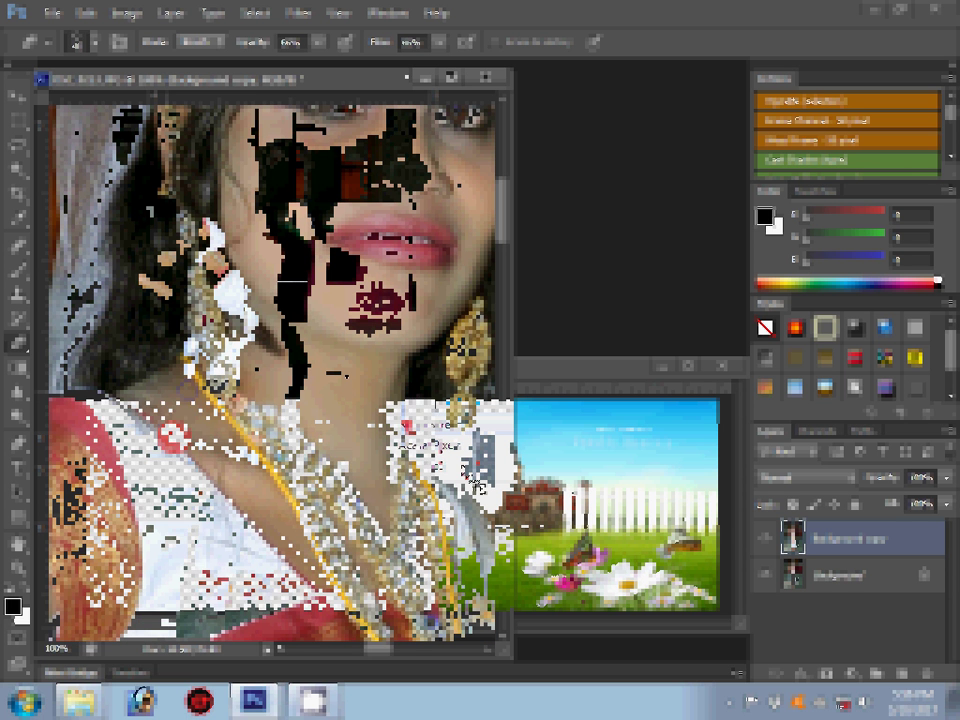
pyautogui.moveTo(174, 434)
pyautogui.mouseDown()
pyautogui.moveTo(441, 456)
pyautogui.moveTo(175, 485)
pyautogui.moveTo(178, 477)
pyautogui.mouseUp()
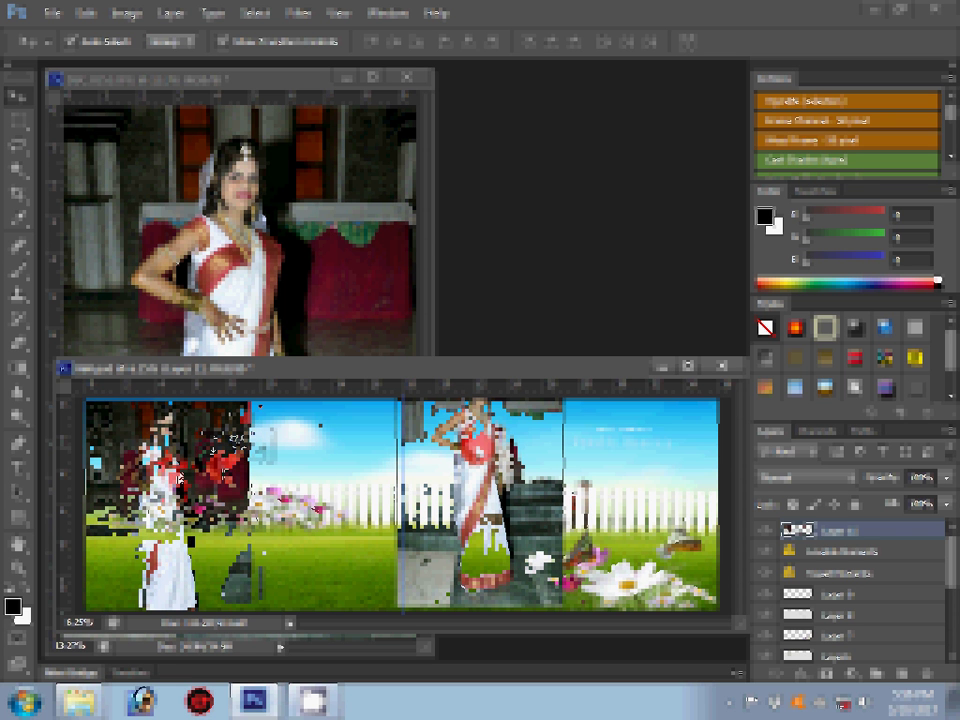
# Step: Reposition the placed portrait within the template's left side
pyautogui.moveTo(178, 477)
pyautogui.mouseDown()
pyautogui.moveTo(192, 480)
pyautogui.moveTo(150, 480)
pyautogui.moveTo(246, 418)
pyautogui.moveTo(212, 457)
pyautogui.mouseUp()
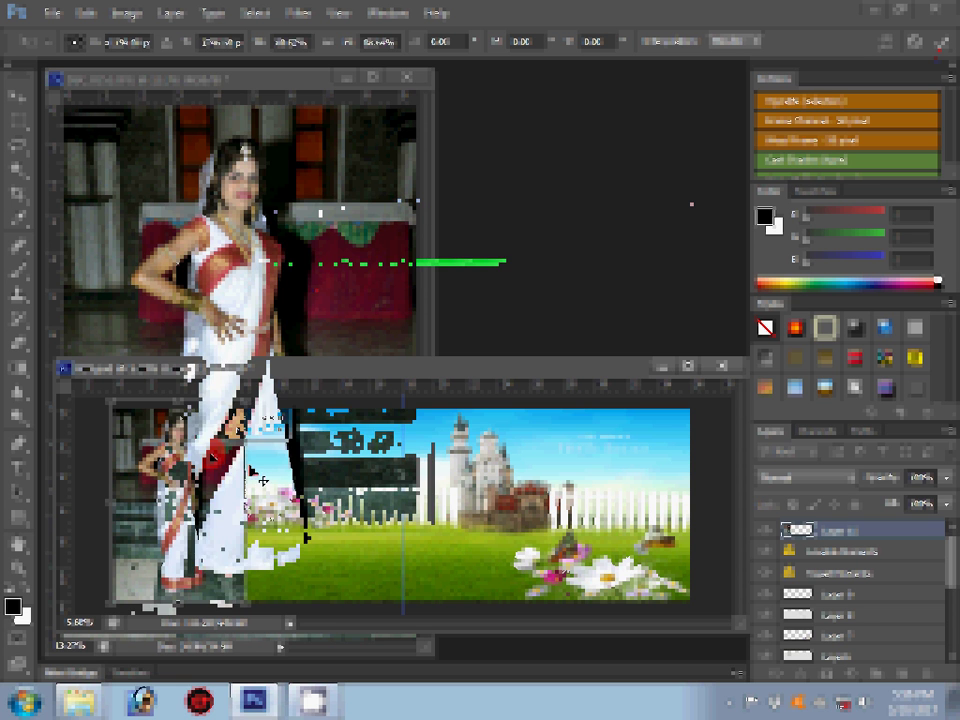
pyautogui.click(250, 12)
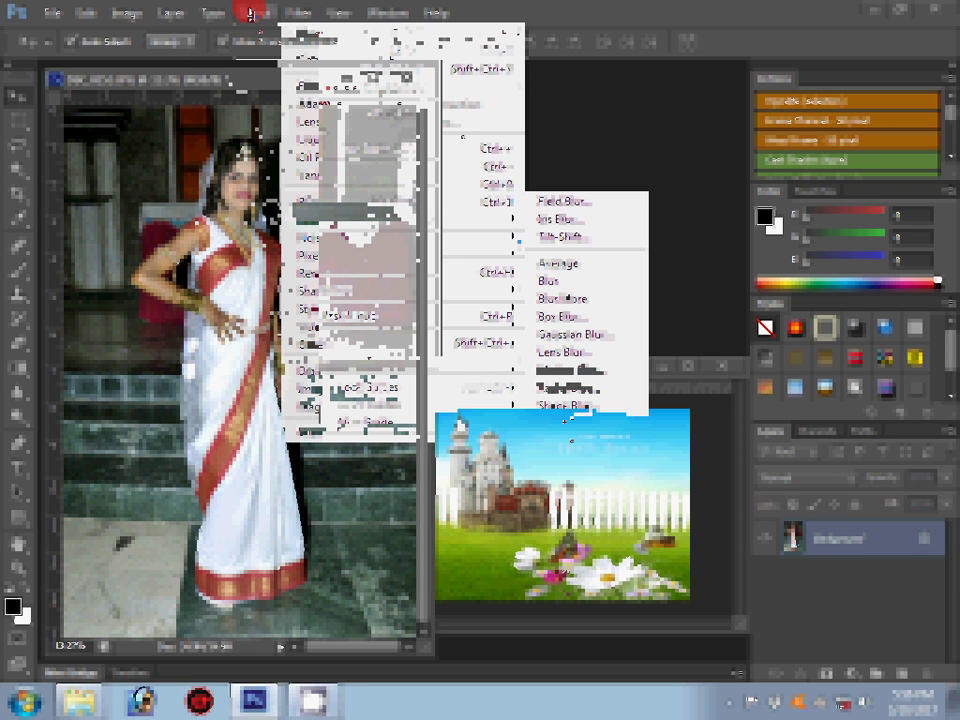
# Step: Open Tilt-Shift blur on the full-length bride photo and enable it at 15 px
pyautogui.moveTo(340, 212)
pyautogui.click(584, 226)
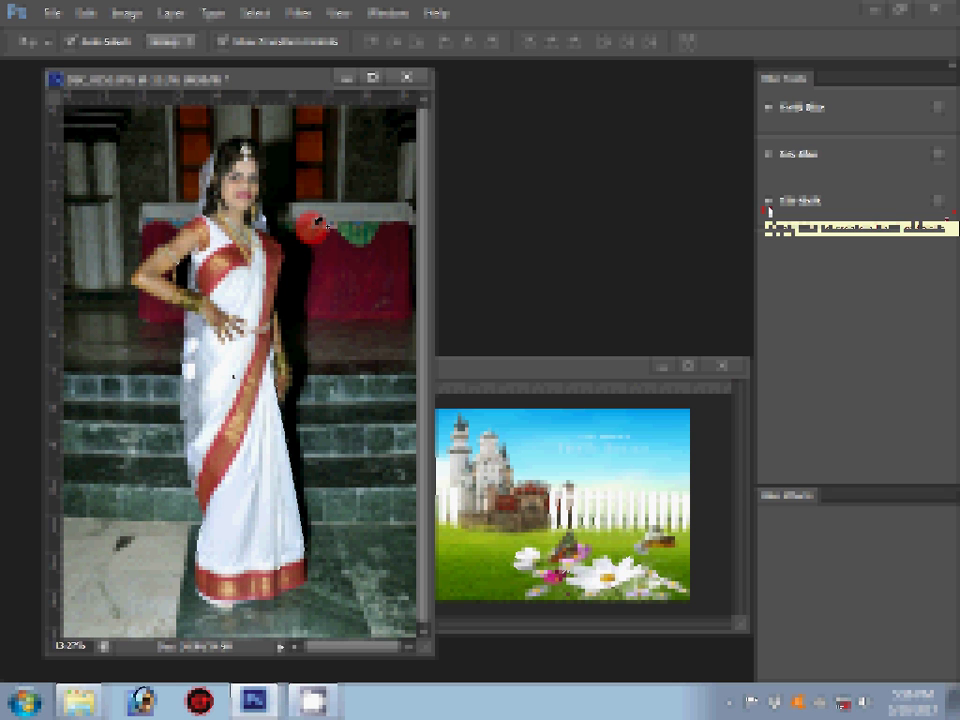
pyautogui.click(769, 205)
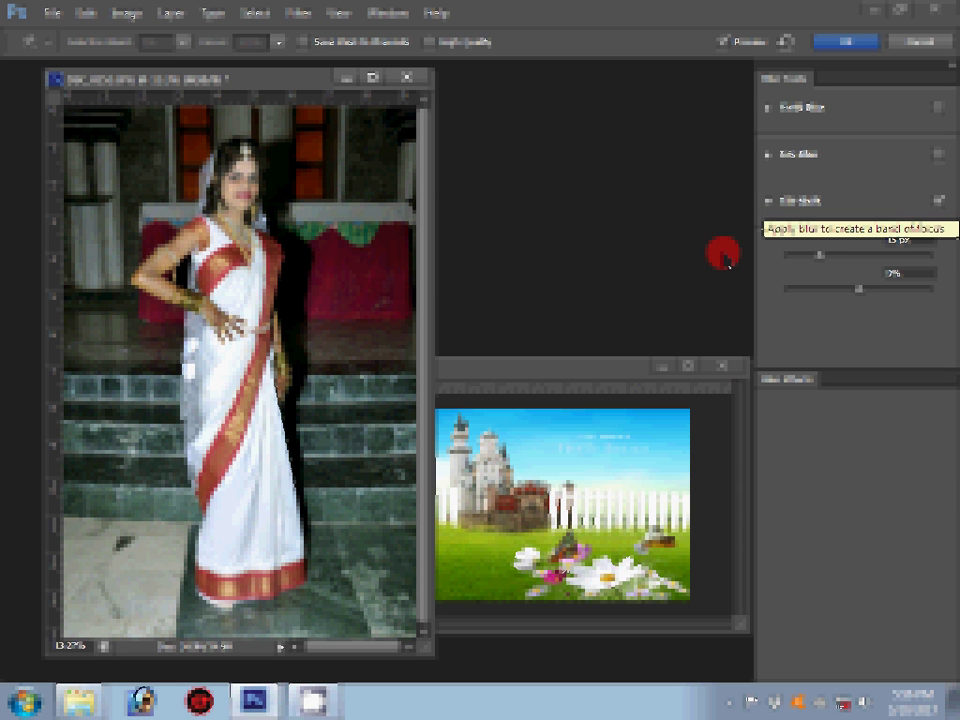
# Step: Raise the Tilt-Shift blur to 24 px and rotate the focus band about 15 degrees
pyautogui.moveTo(820, 255); pyautogui.dragTo(833, 254)
pyautogui.click(940, 110)
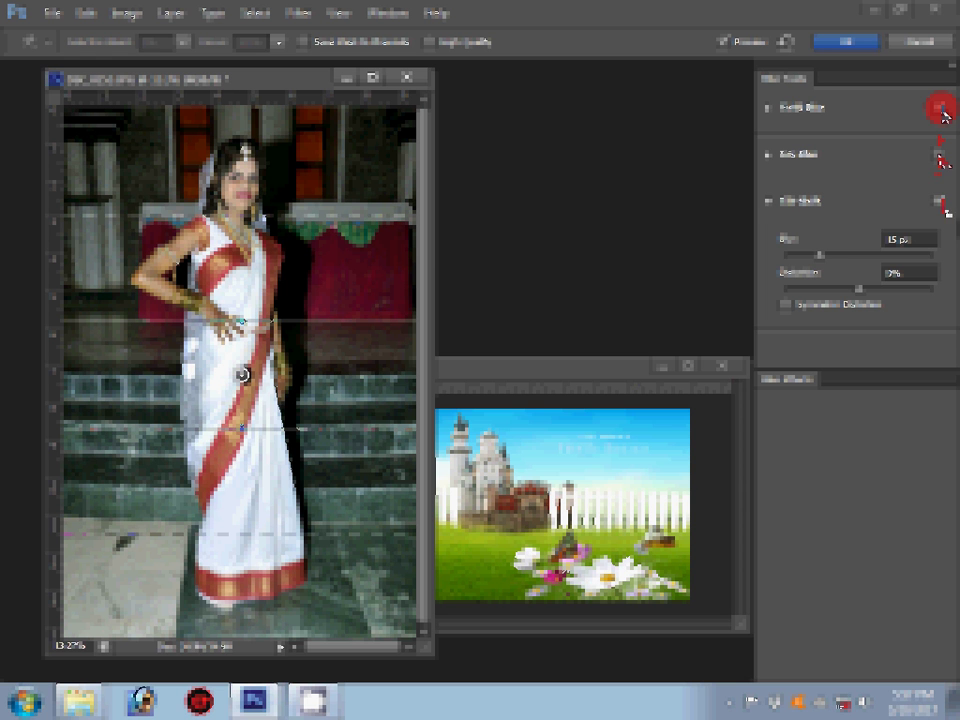
pyautogui.click(819, 257)
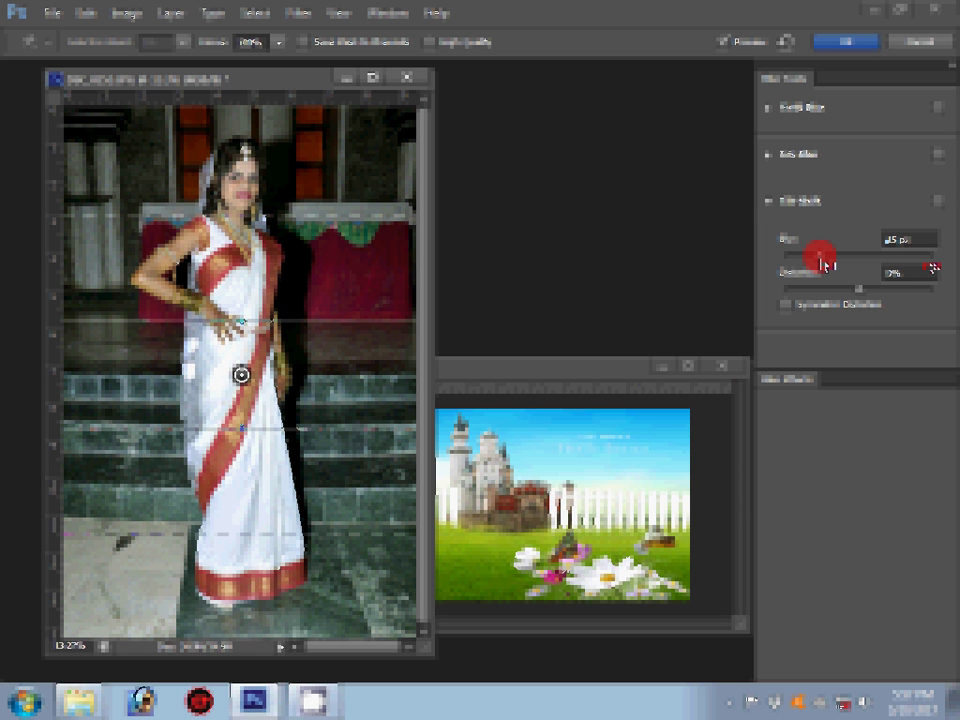
pyautogui.moveTo(822, 258); pyautogui.dragTo(831, 256)
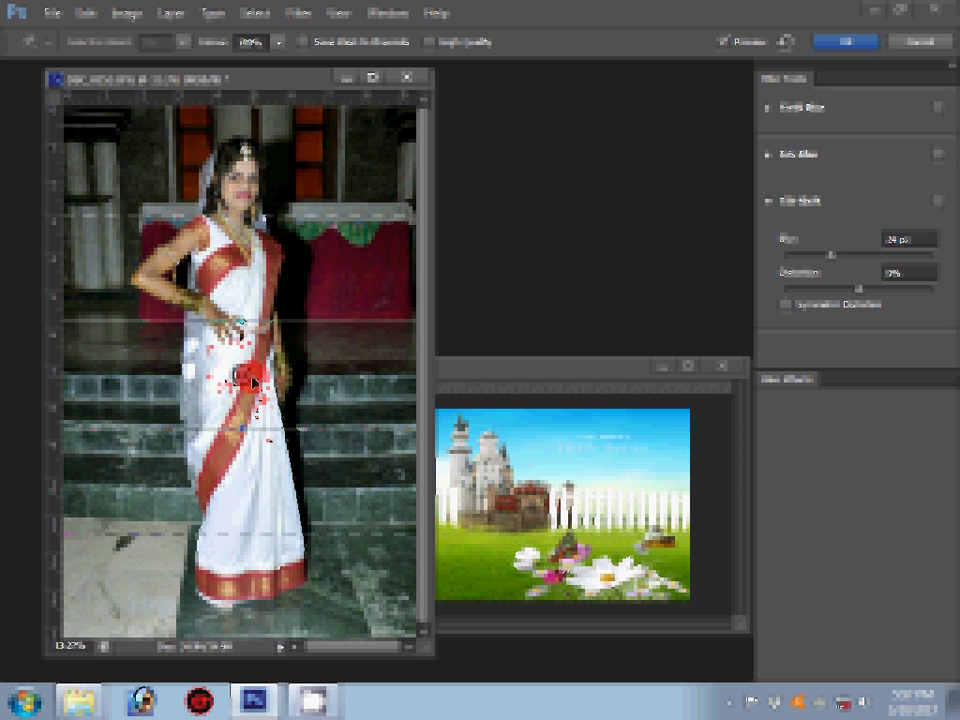
pyautogui.moveTo(252, 382); pyautogui.dragTo(243, 387)
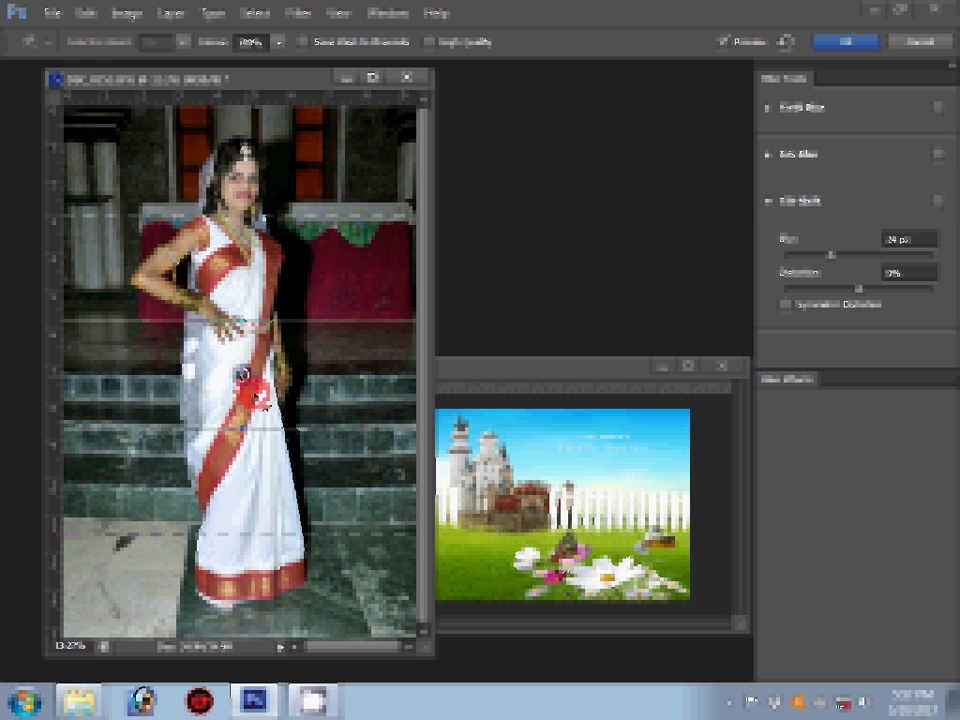
pyautogui.moveTo(257, 393); pyautogui.dragTo(284, 366)
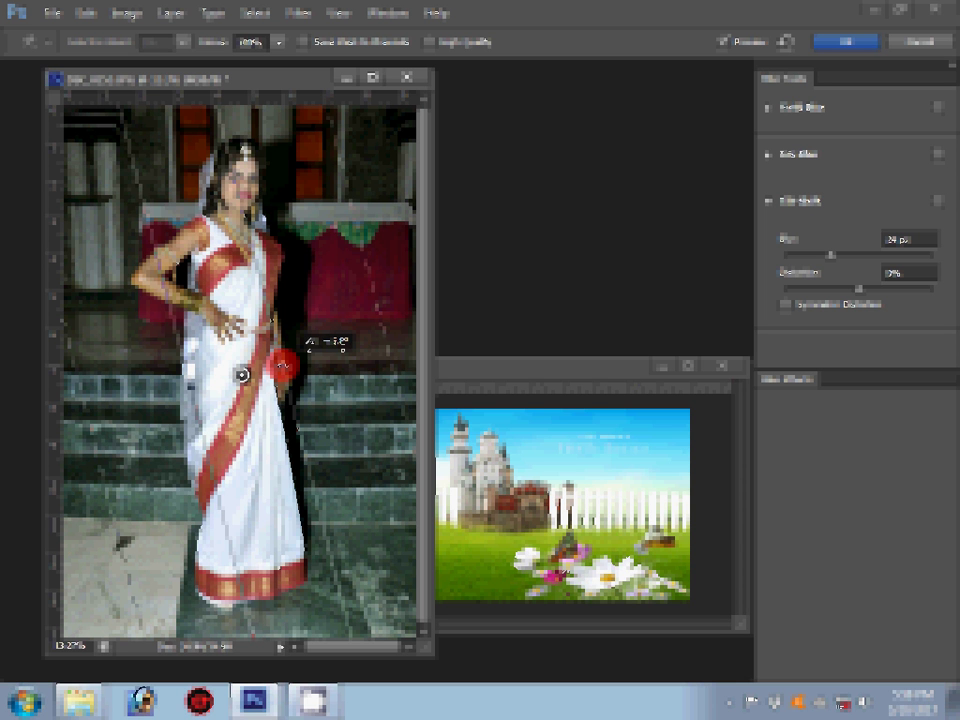
# Step: Settle the focus band, apply the Tilt-Shift blur, and resize the photo to 2400 × 3613 pixels
pyautogui.moveTo(284, 366); pyautogui.dragTo(284, 367)
pyautogui.click(461, 335)
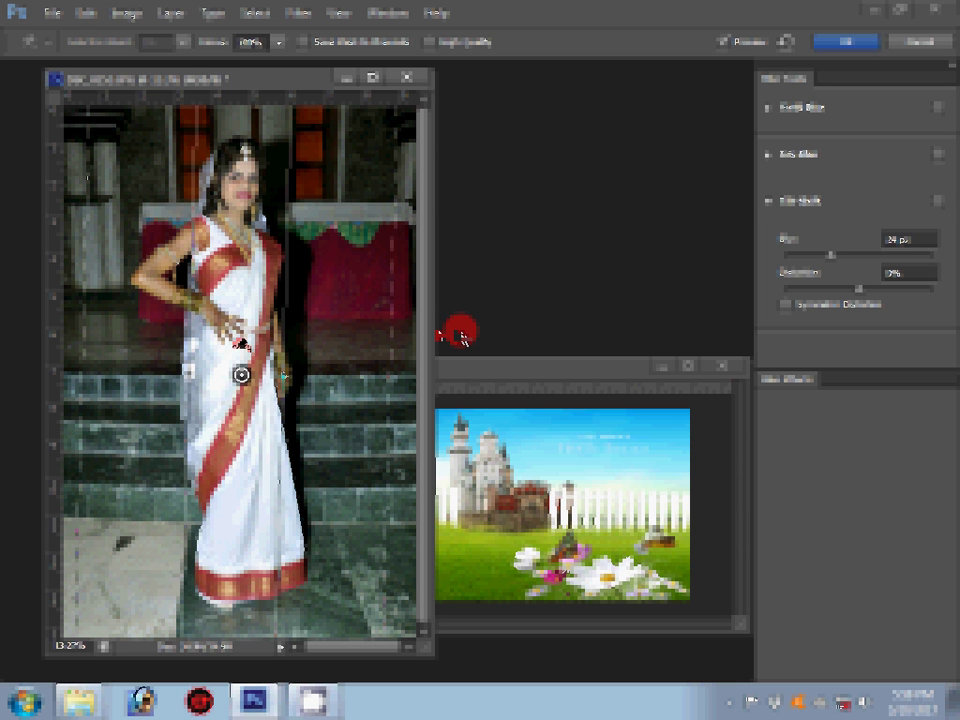
pyautogui.click(243, 338)
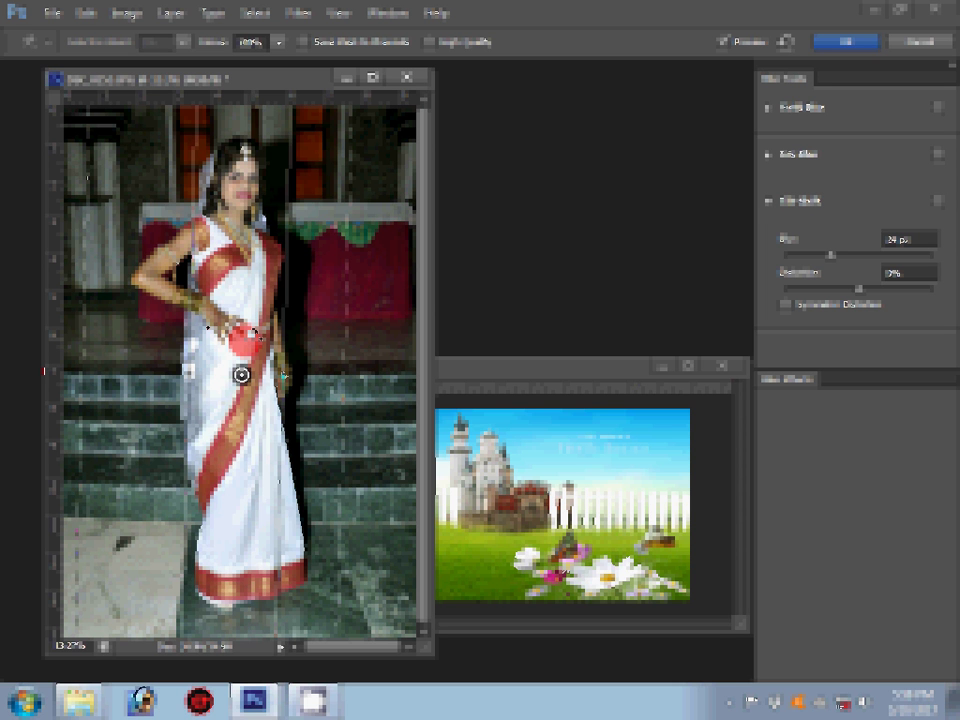
pyautogui.click(862, 289)
pyautogui.click(864, 43)
pyautogui.click(879, 167)
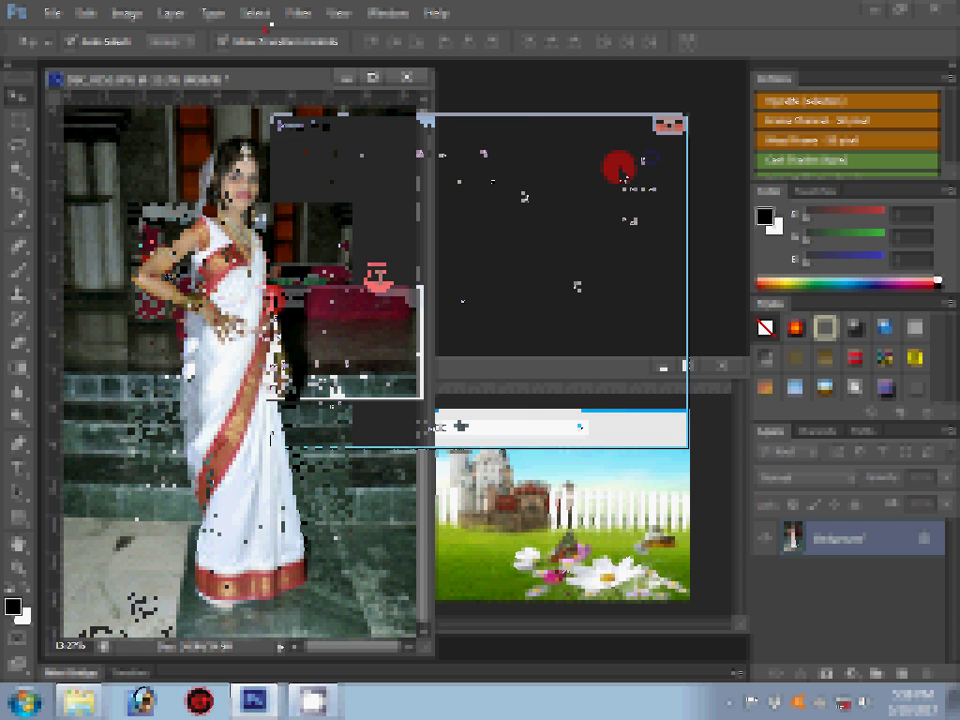
# Step: Reopen Filter > Blur > Tilt-Shift on the resized bride photo
pyautogui.click(298, 13)
pyautogui.moveTo(310, 202)
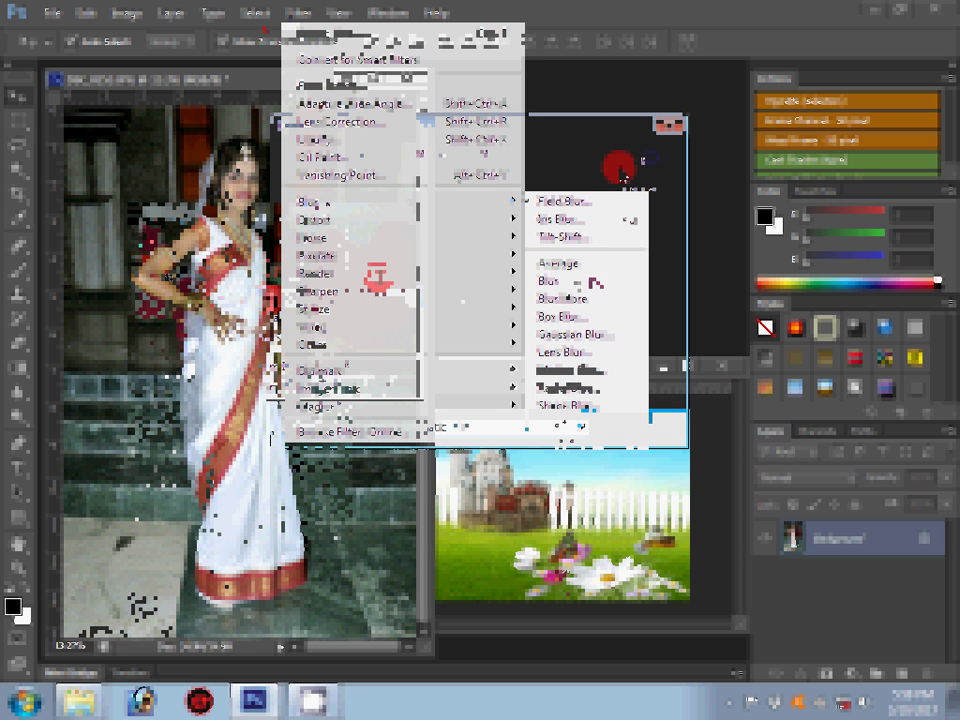
pyautogui.click(600, 233)
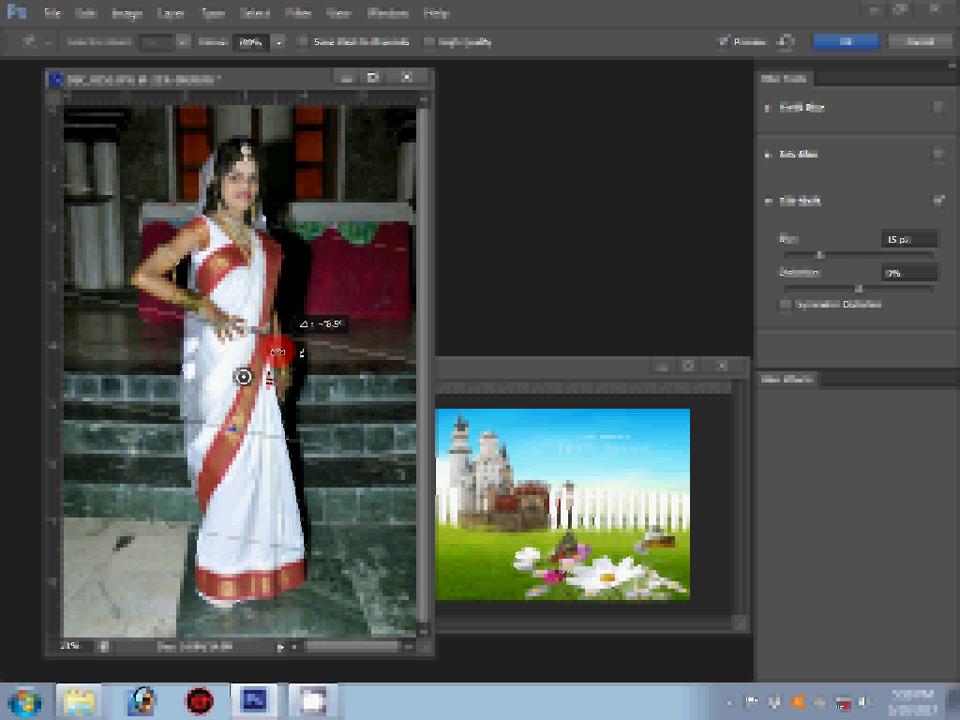
# Step: Rotate the tilt-shift band to vertical and widen the sharp zone around the bride
pyautogui.moveTo(280, 352); pyautogui.dragTo(276, 377)
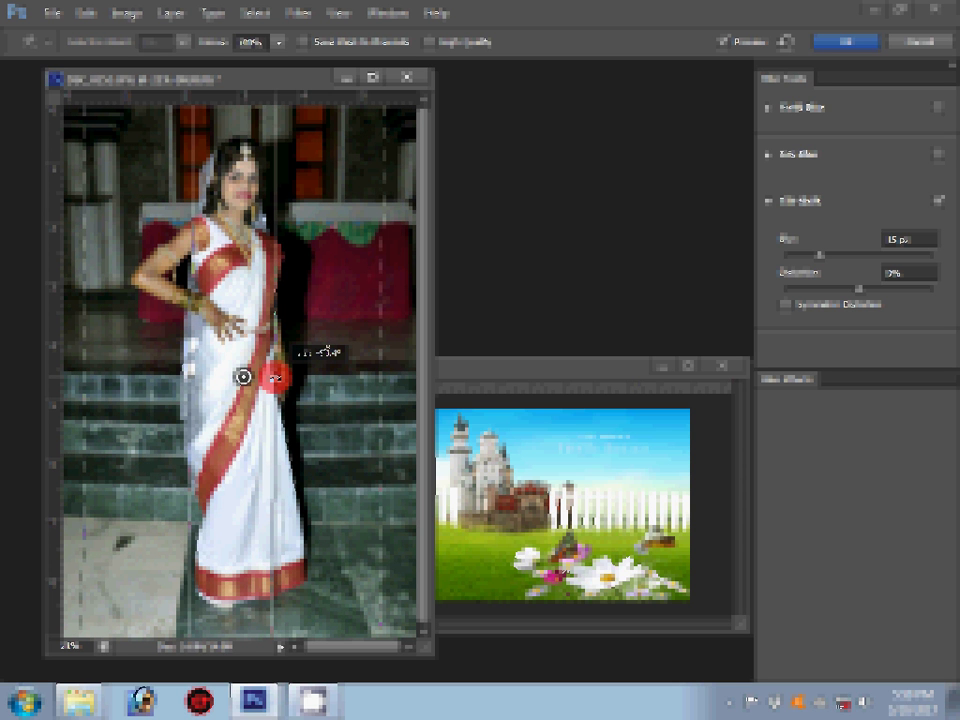
pyautogui.moveTo(276, 377); pyautogui.dragTo(276, 378)
pyautogui.moveTo(276, 377); pyautogui.dragTo(85, 352)
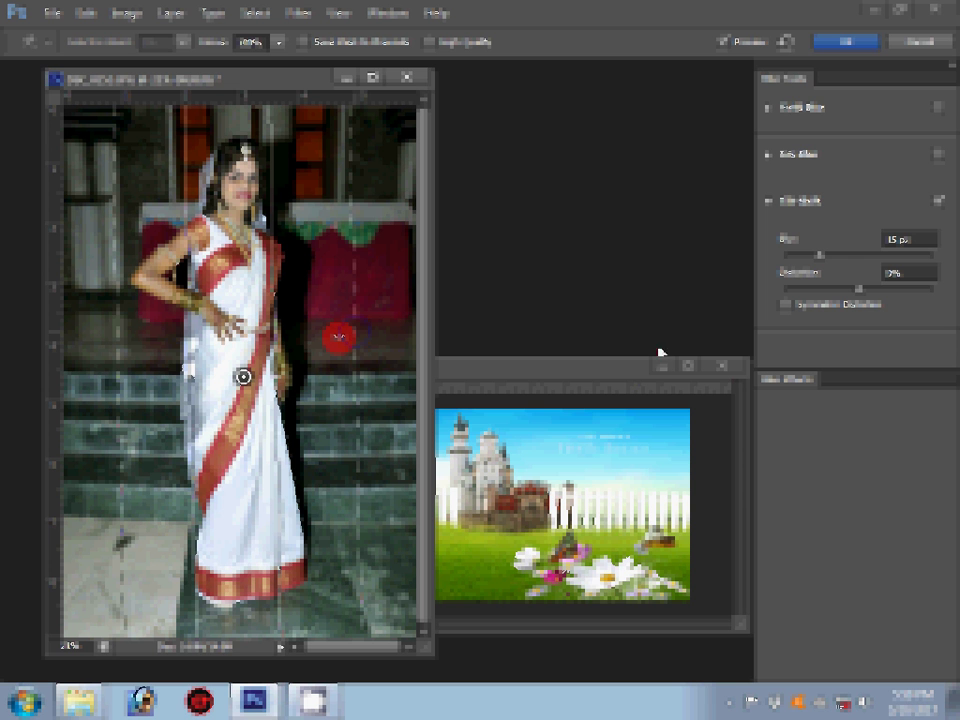
# Step: Raise the Tilt-Shift blur to 40 px and turn on High Quality preview
pyautogui.click(826, 262)
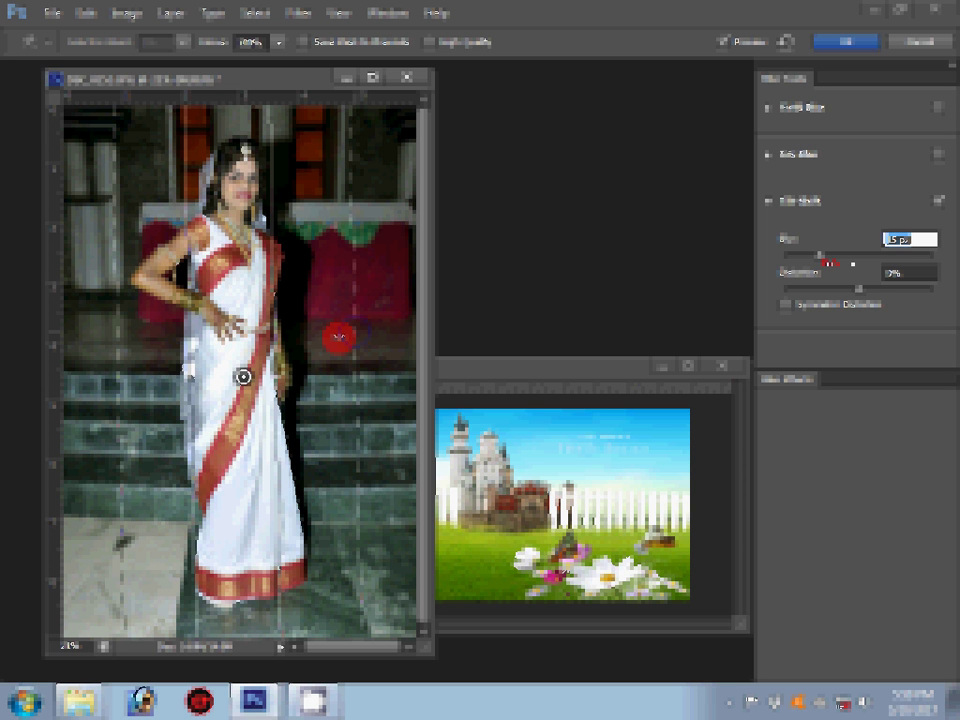
pyautogui.moveTo(820, 255); pyautogui.dragTo(856, 256)
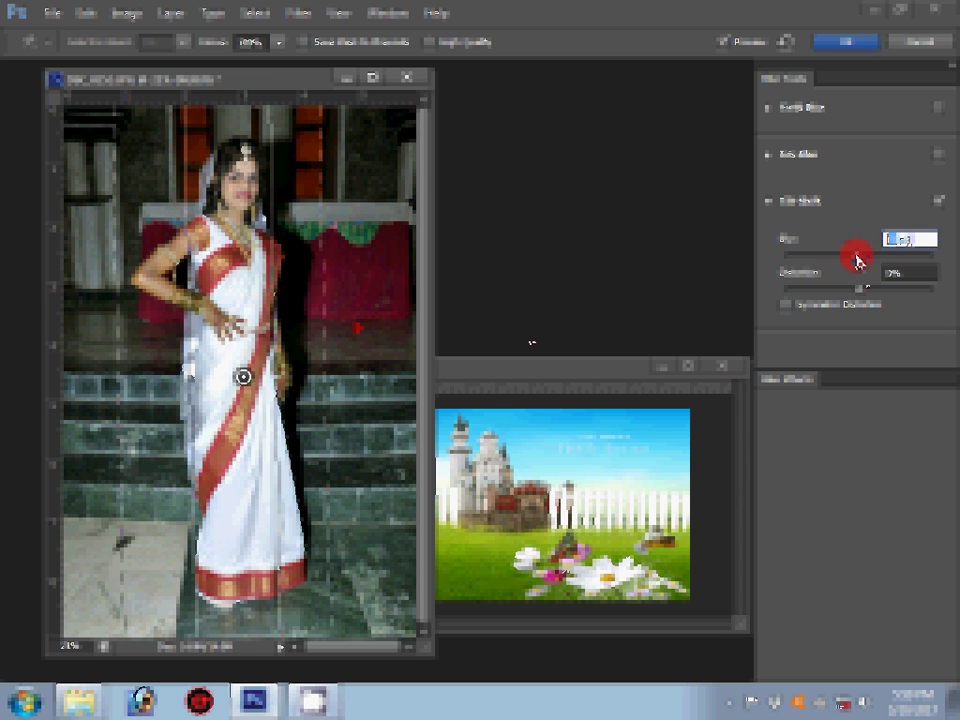
pyautogui.write('4')
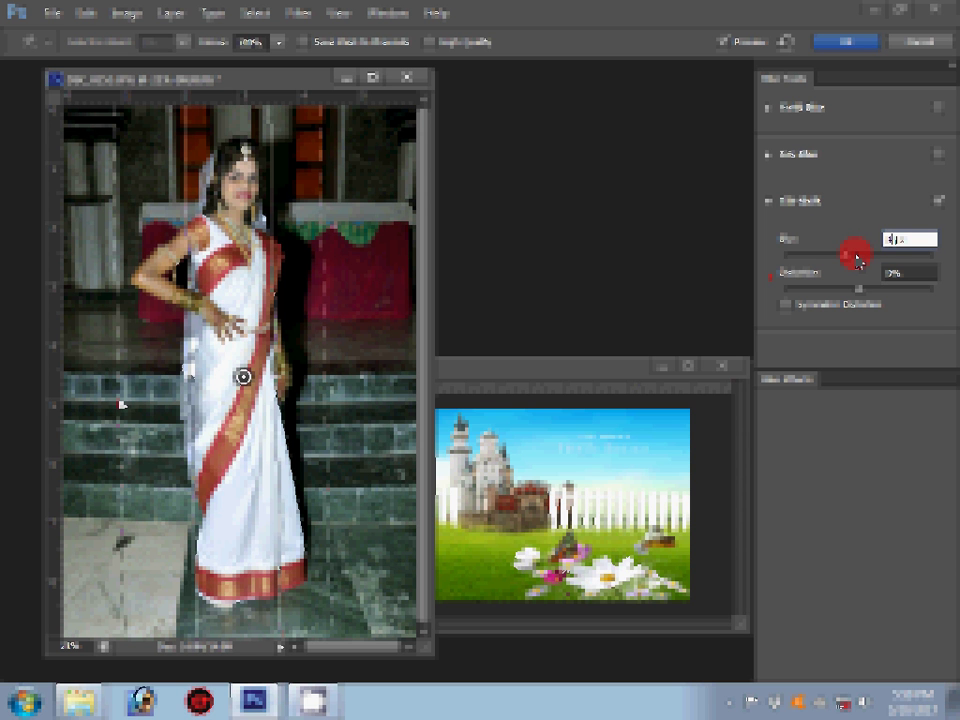
pyautogui.write('8')
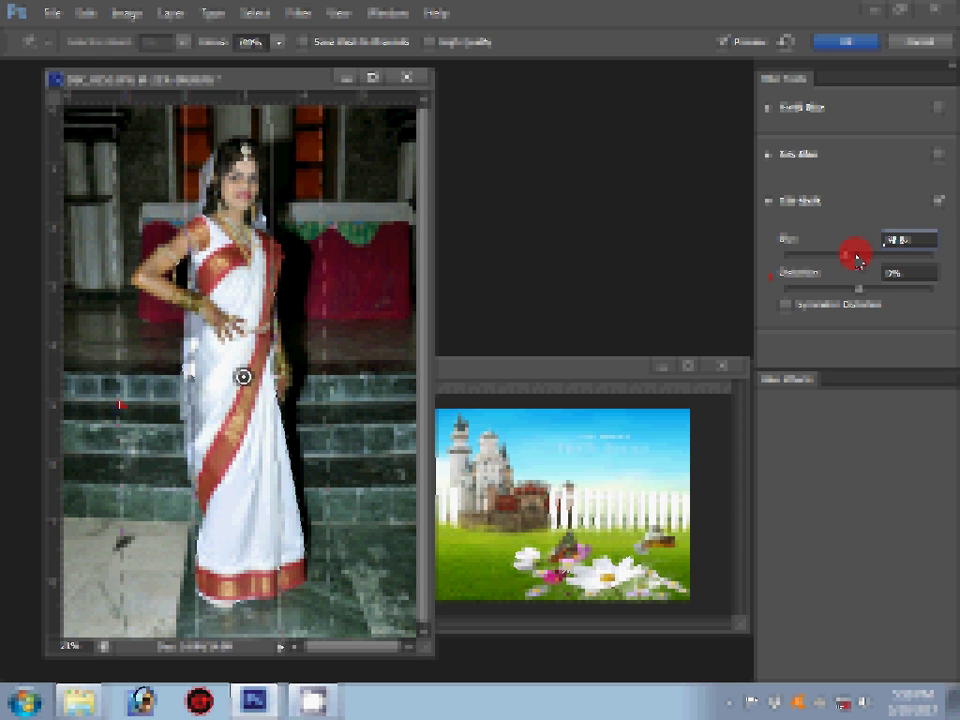
pyautogui.click(91, 386)
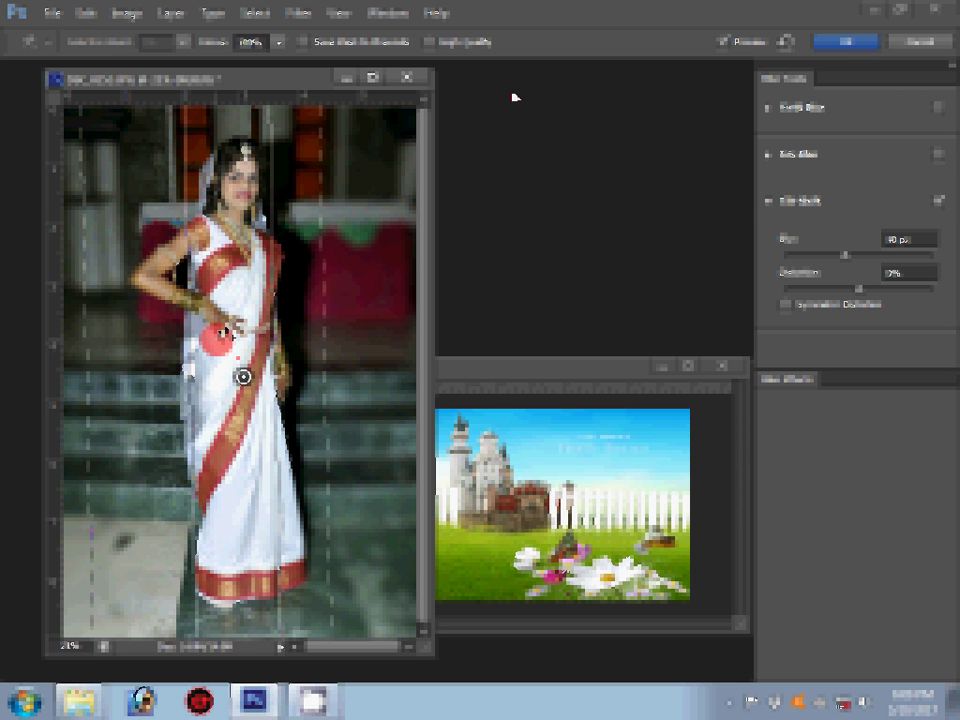
pyautogui.click(455, 44)
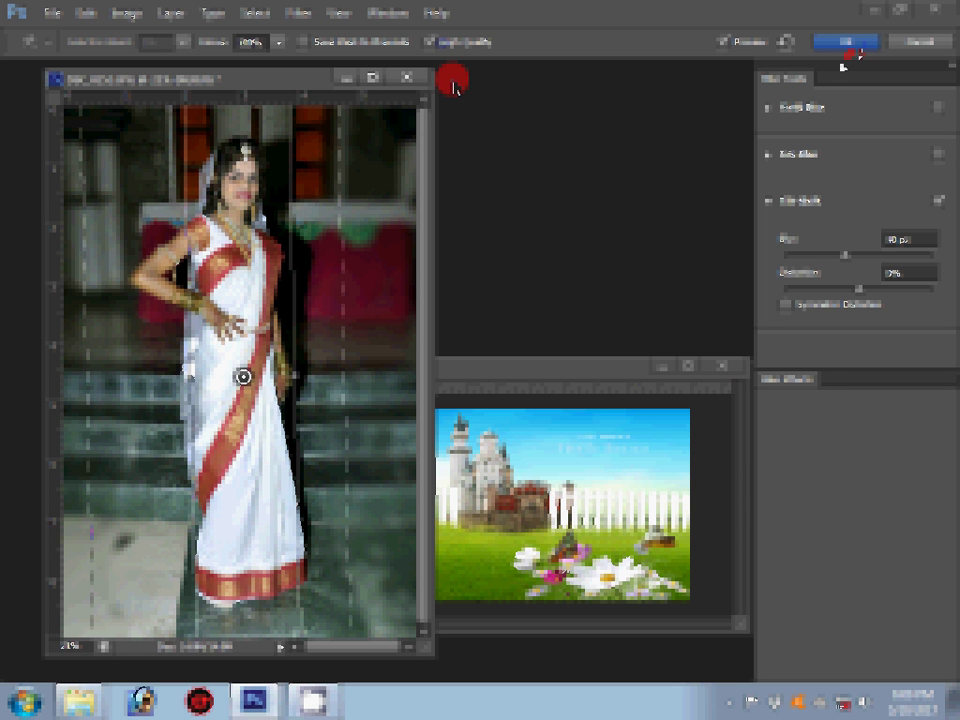
# Step: Apply the 40 px Tilt-Shift blur to the bride portrait from the Blur Gallery
pyautogui.click(848, 50)
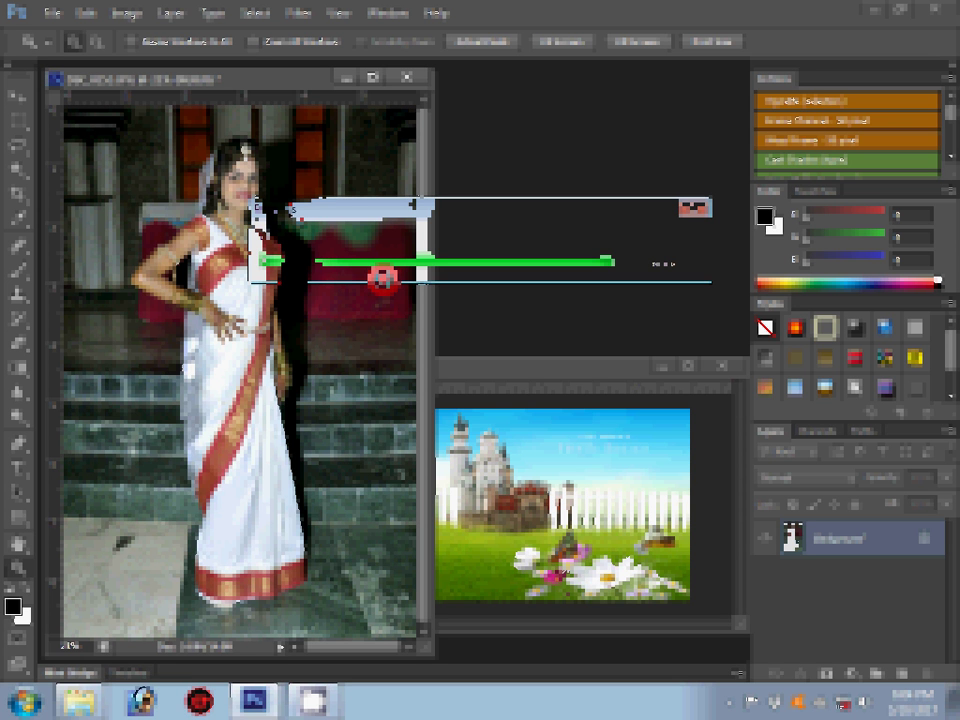
# Step: Drag the bride photo into the untitled album spread and position it on the left side
pyautogui.click(521, 472)
pyautogui.press('v')
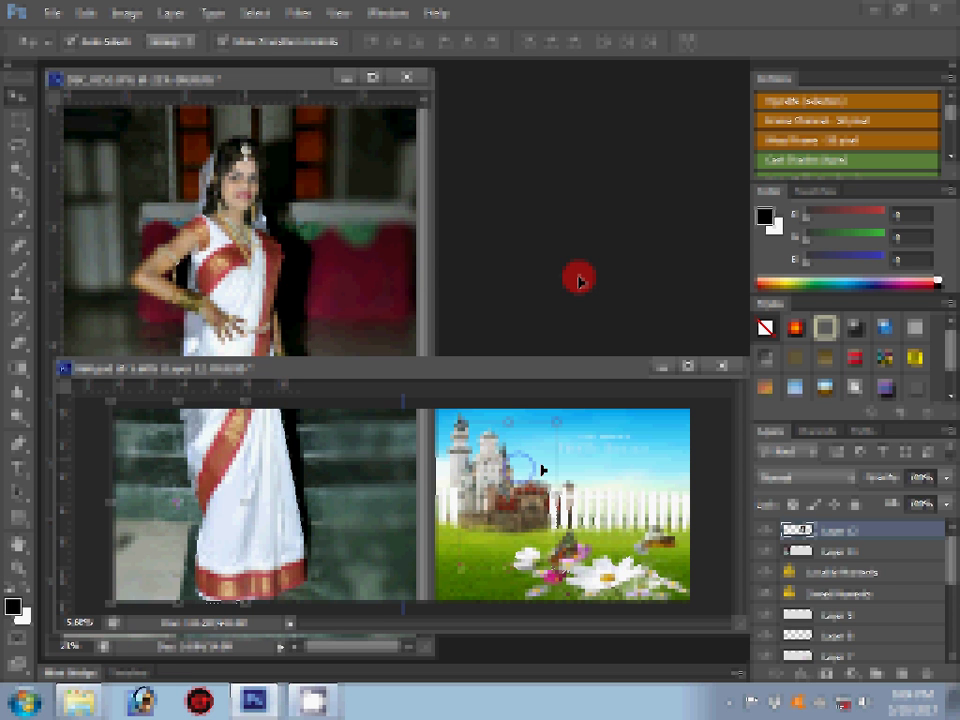
pyautogui.moveTo(543, 470); pyautogui.dragTo(531, 452)
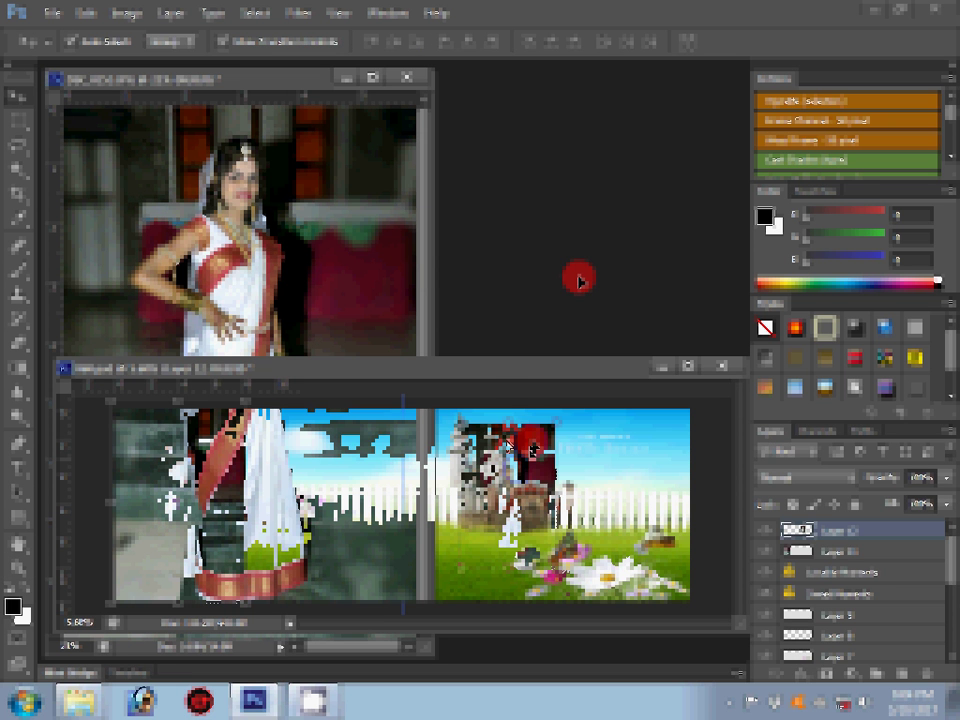
pyautogui.moveTo(531, 452); pyautogui.dragTo(195, 468)
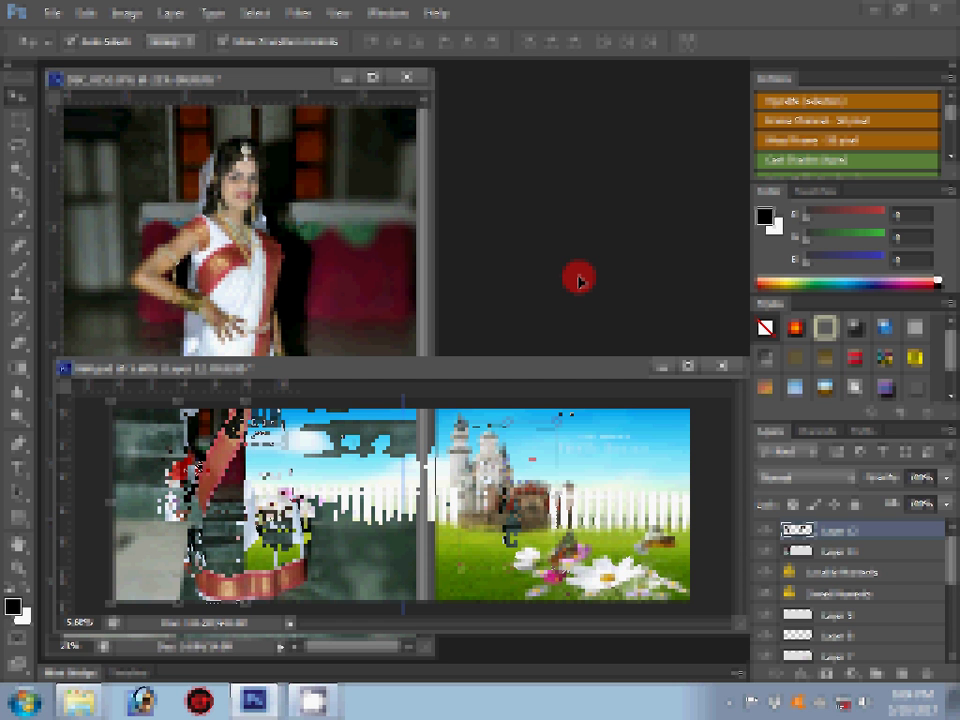
# Step: Scale the bride portrait down with Free Transform to fit the left page
pyautogui.hotkey('ctrl', 't')
pyautogui.moveTo(253, 401); pyautogui.dragTo(255, 410)
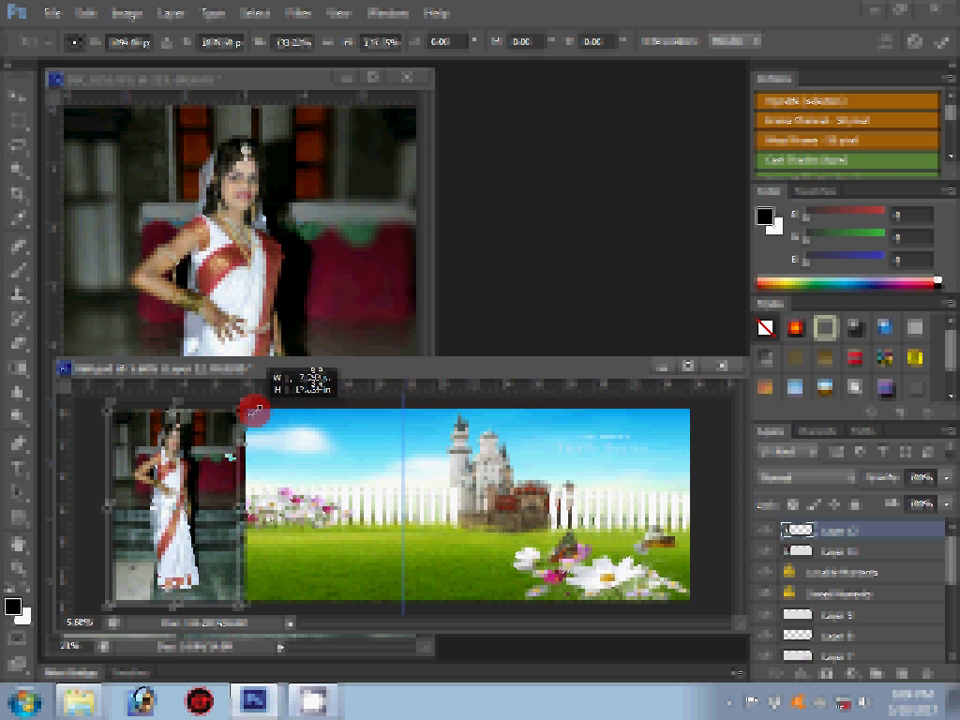
pyautogui.moveTo(255, 410); pyautogui.dragTo(305, 537)
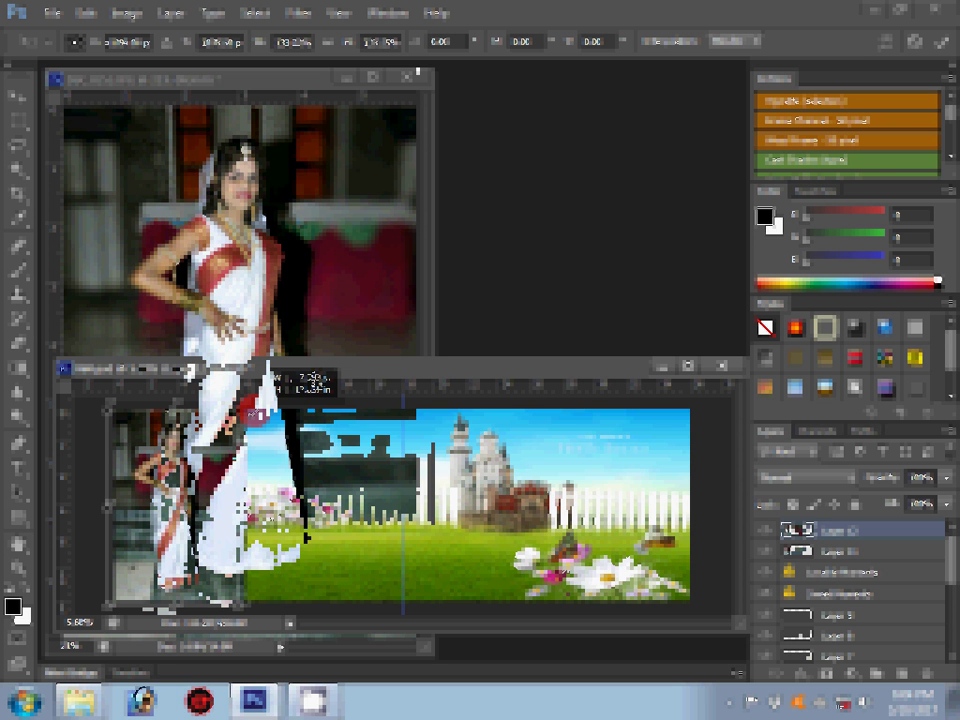
# Step: Close the original bride photo, answering its save prompt, and move the spread window higher
pyautogui.hotkey('ctrl', 'w')
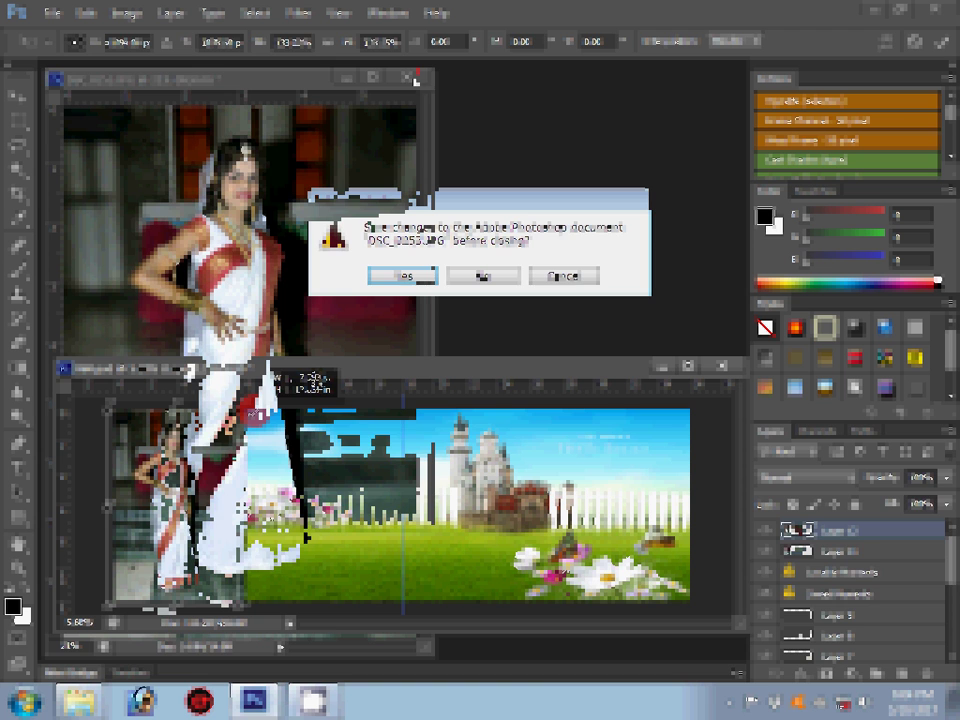
pyautogui.click(476, 274)
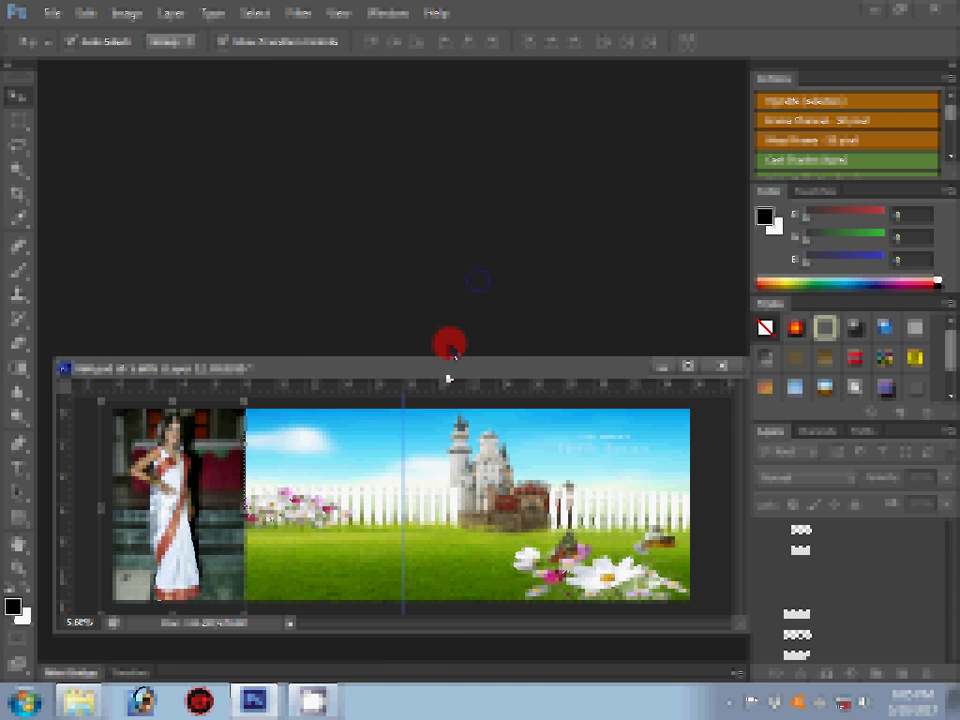
pyautogui.moveTo(450, 349); pyautogui.dragTo(500, 201)
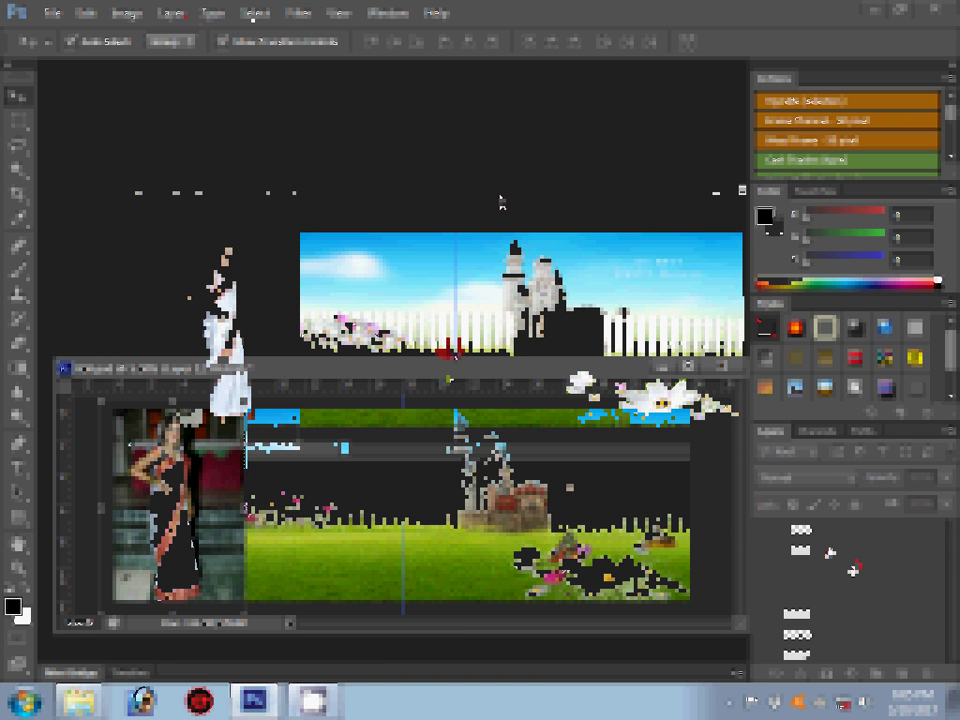
pyautogui.click(253, 13)
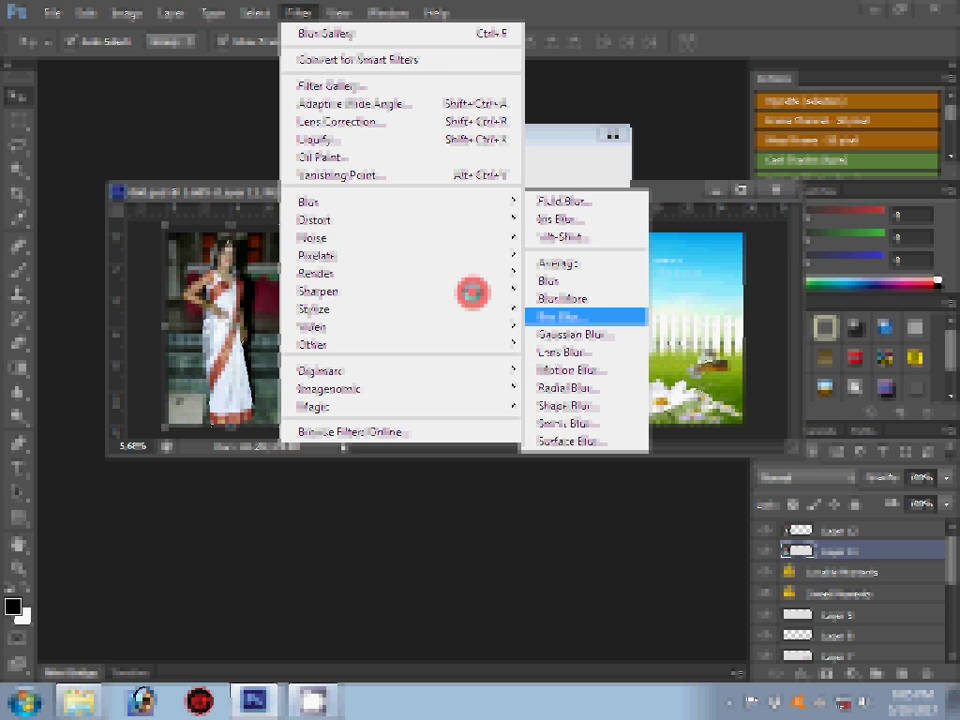
# Step: Apply a Box Blur to the layer and zoom in on the portrait's edge
pyautogui.click(560, 316)
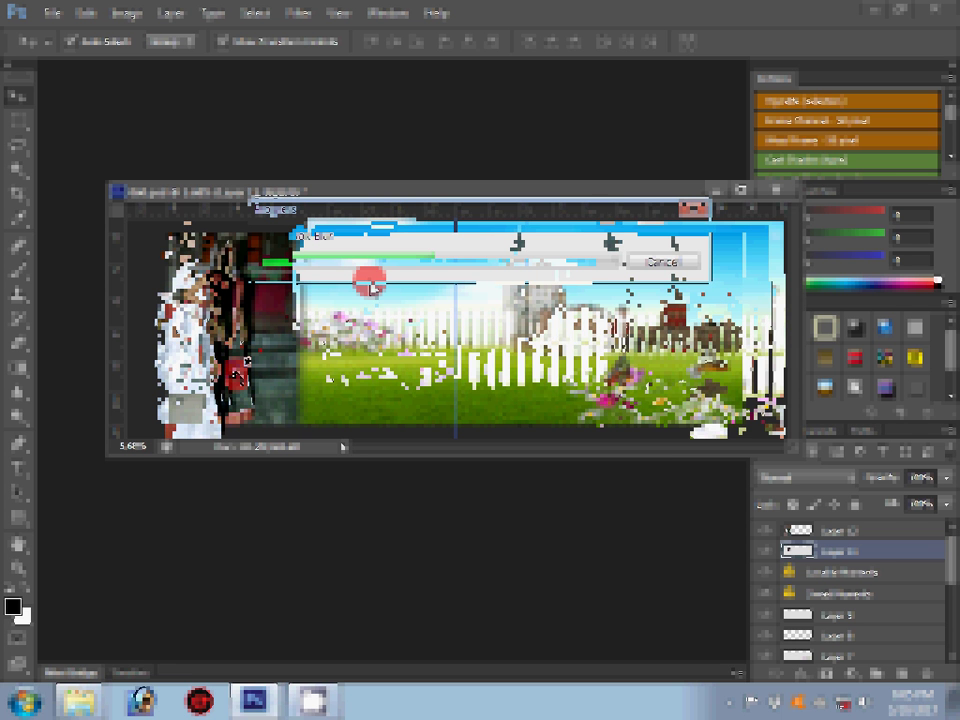
pyautogui.press('z')
pyautogui.rightClick(391, 294)
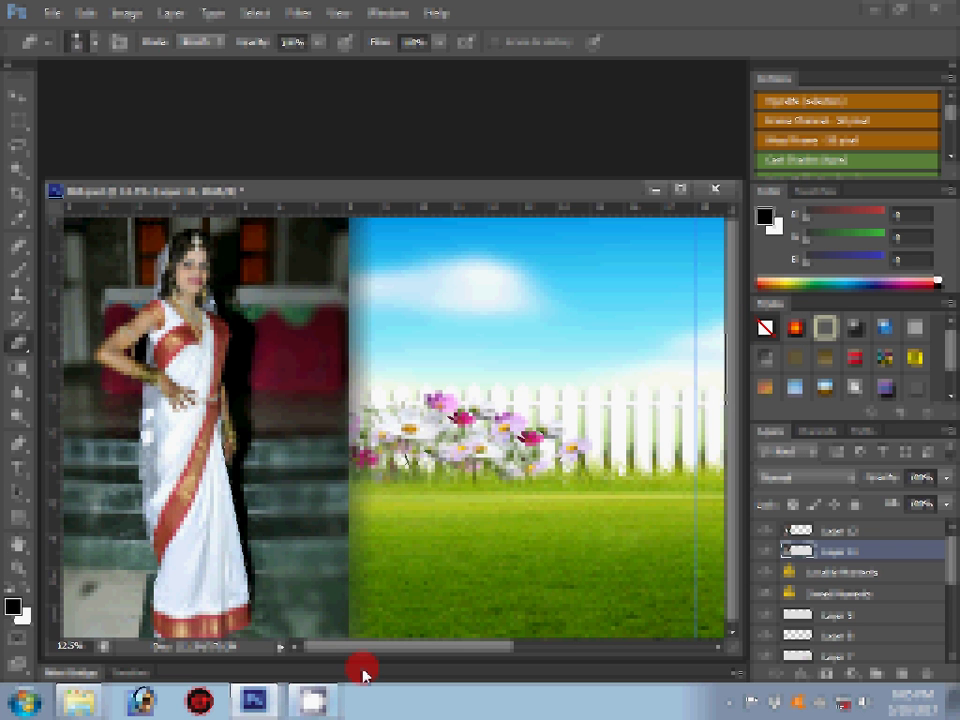
pyautogui.click(351, 599)
# Step: Erase along the garden layer's left edge so it fades softly into the bride portrait
pyautogui.moveTo(350, 600); pyautogui.dragTo(333, 230)
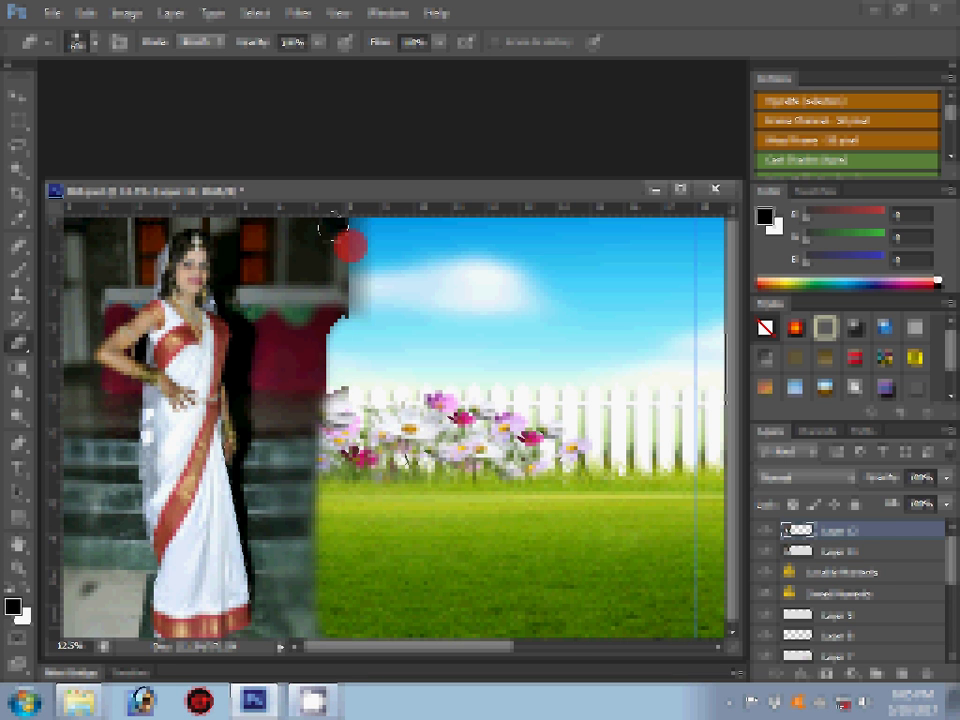
pyautogui.moveTo(343, 318); pyautogui.dragTo(337, 410)
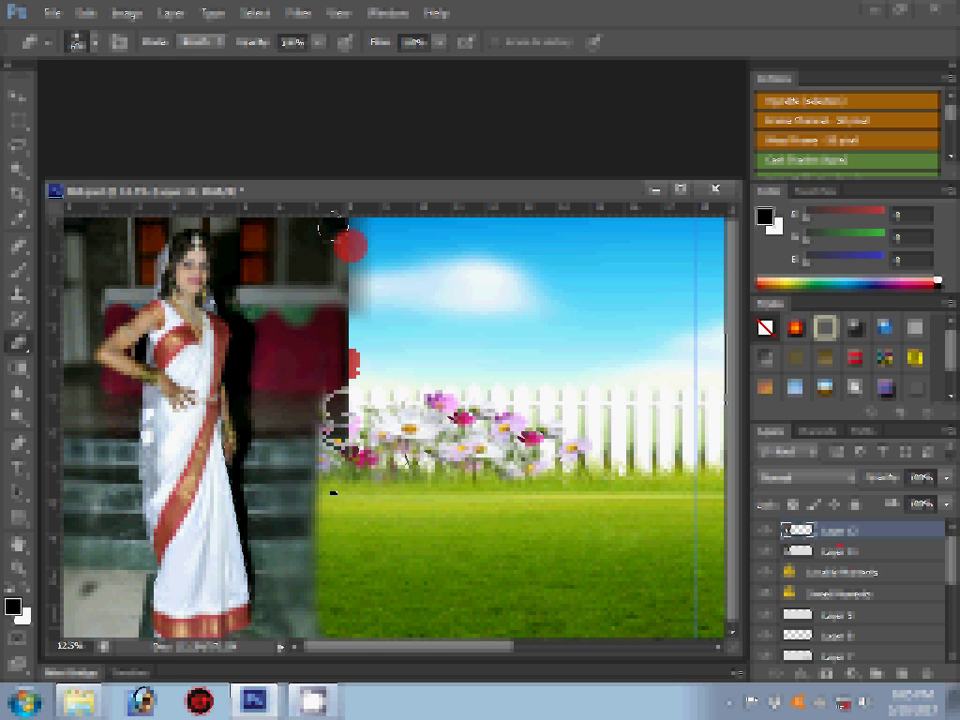
pyautogui.moveTo(331, 228); pyautogui.dragTo(333, 502)
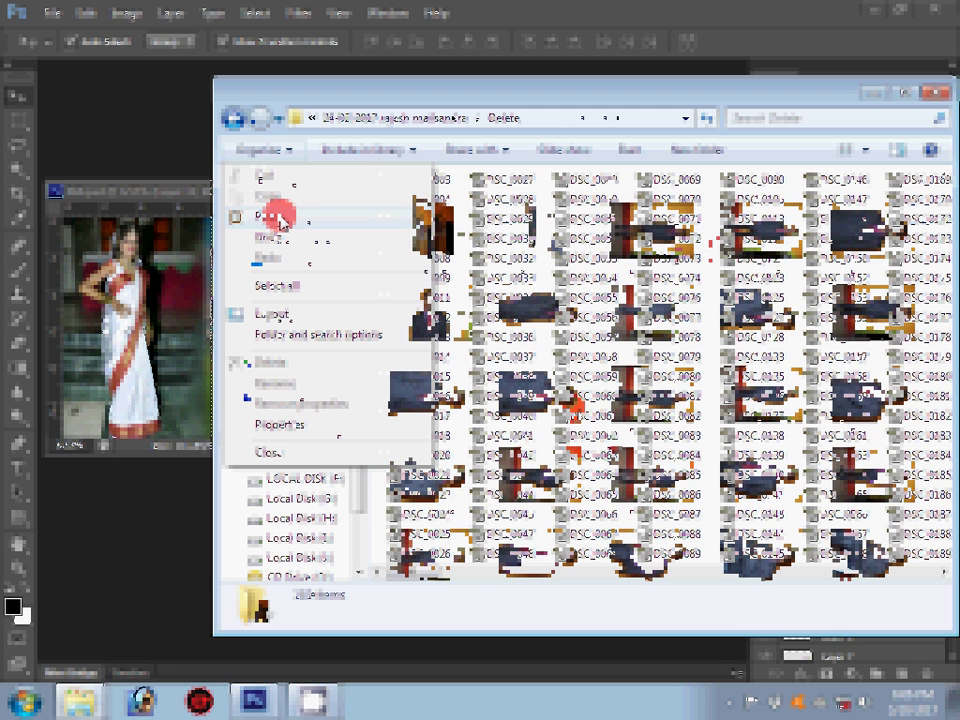
# Step: In Explorer, select DSC_0227 and DSC_0232–DSC_0236 and drag them into Photoshop
pyautogui.press('BackSpace')
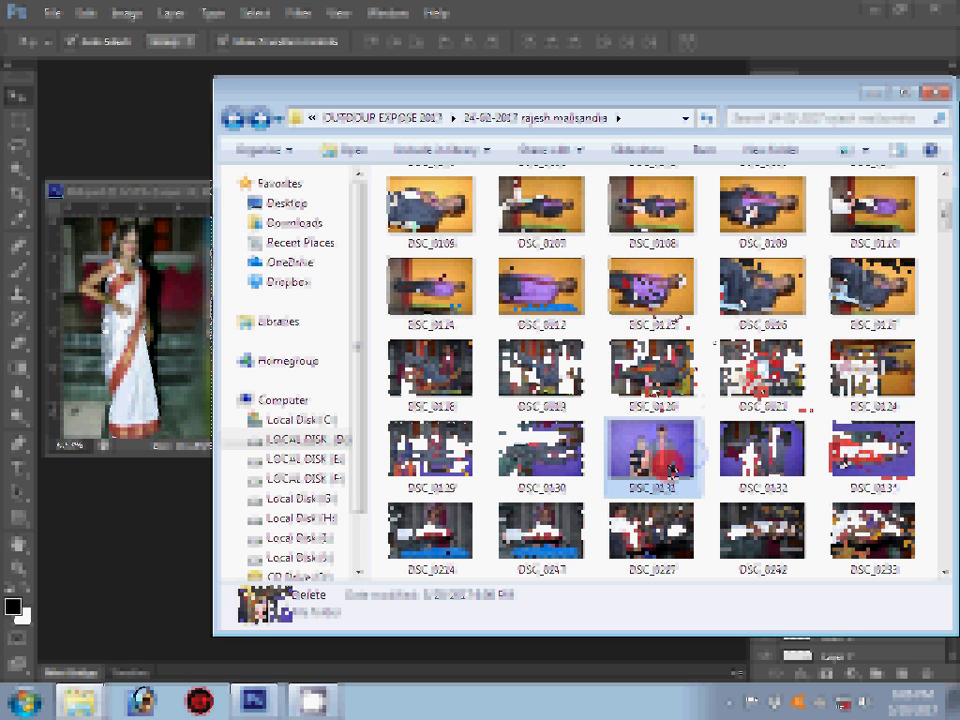
pyautogui.scroll(-3, 672, 470)
pyautogui.click(651, 287)
pyautogui.keyDown('ctrl'); pyautogui.click(762, 287); pyautogui.keyUp('ctrl')
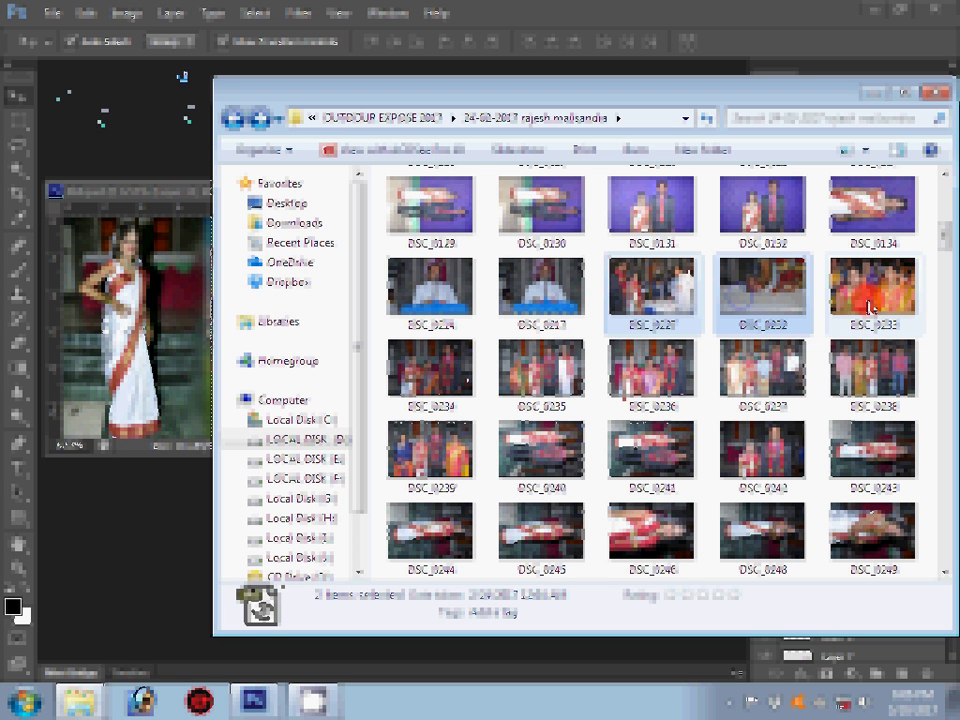
pyautogui.moveTo(870, 305); pyautogui.dragTo(127, 140)
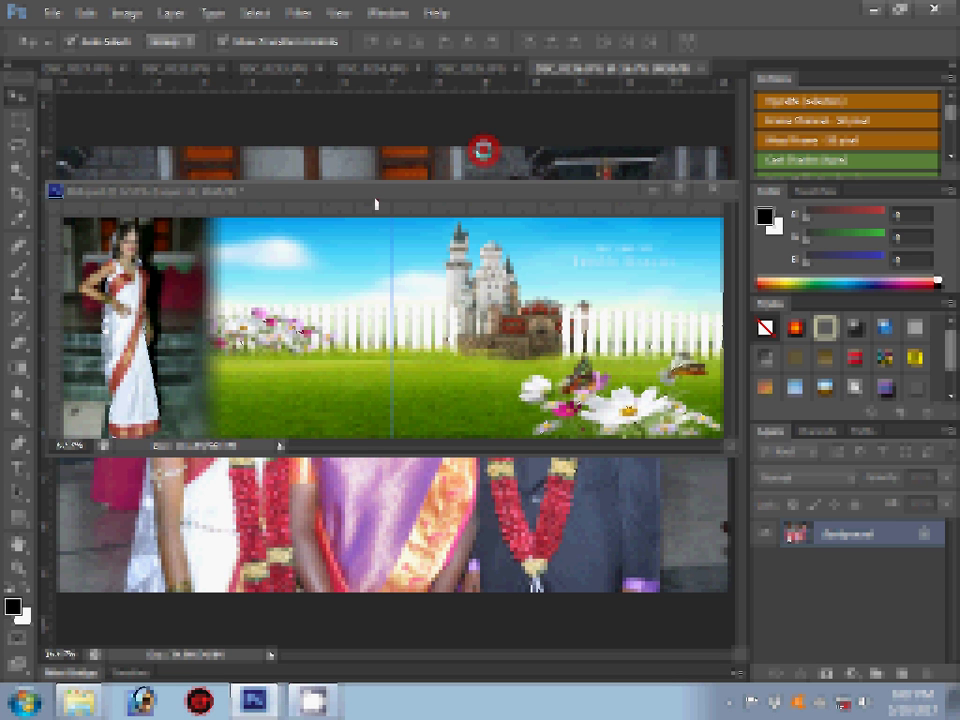
# Step: Drag the album document window aside to uncover the first group photo
pyautogui.moveTo(484, 150); pyautogui.dragTo(300, 85)
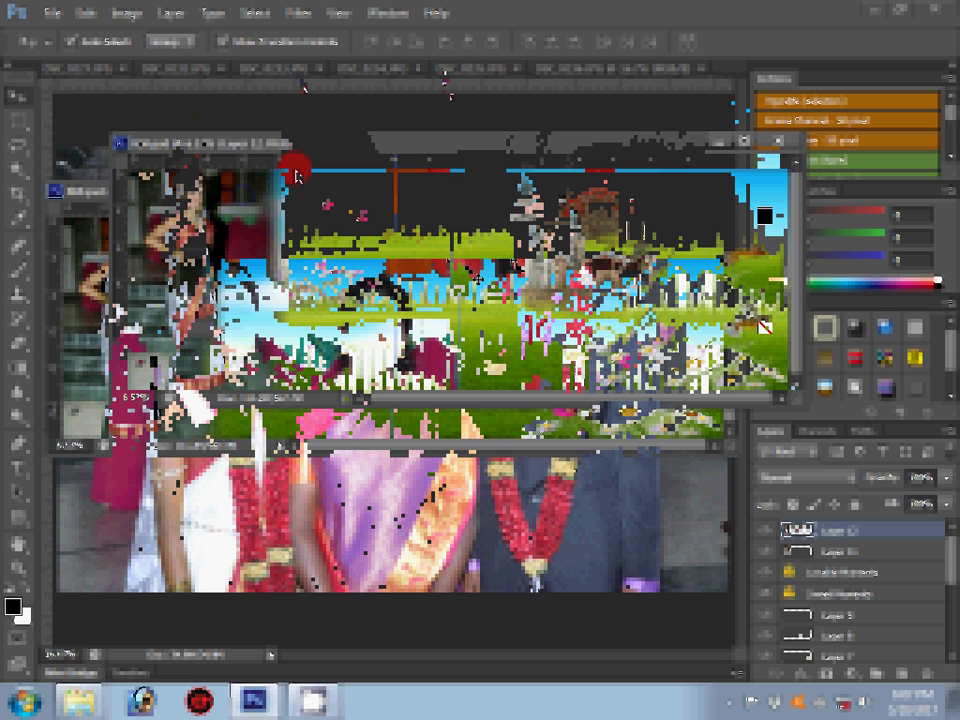
pyautogui.click(126, 13)
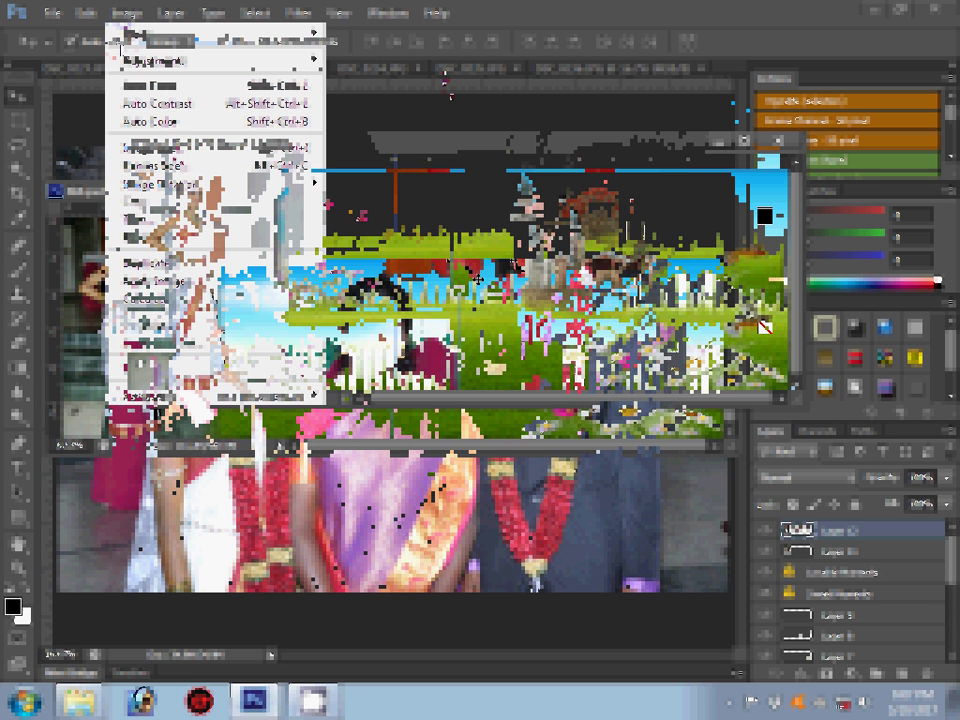
# Step: Reduce the group photo's document width in Image Size, then select the whole photo
pyautogui.click(150, 146)
pyautogui.click(343, 283)
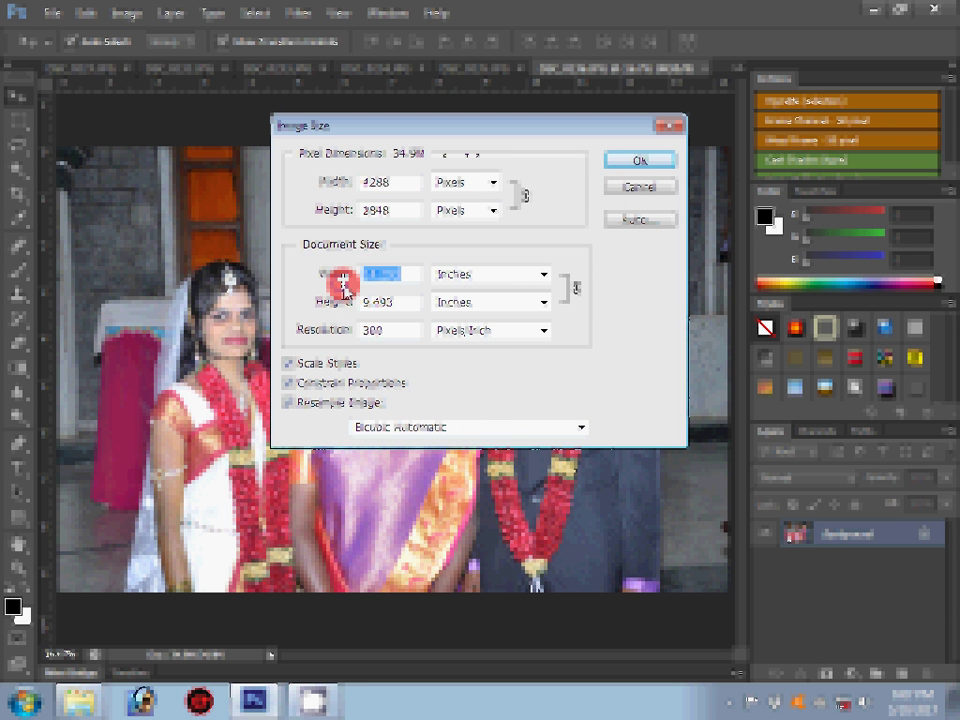
pyautogui.moveTo(343, 283); pyautogui.dragTo(342, 283)
pyautogui.click(630, 160)
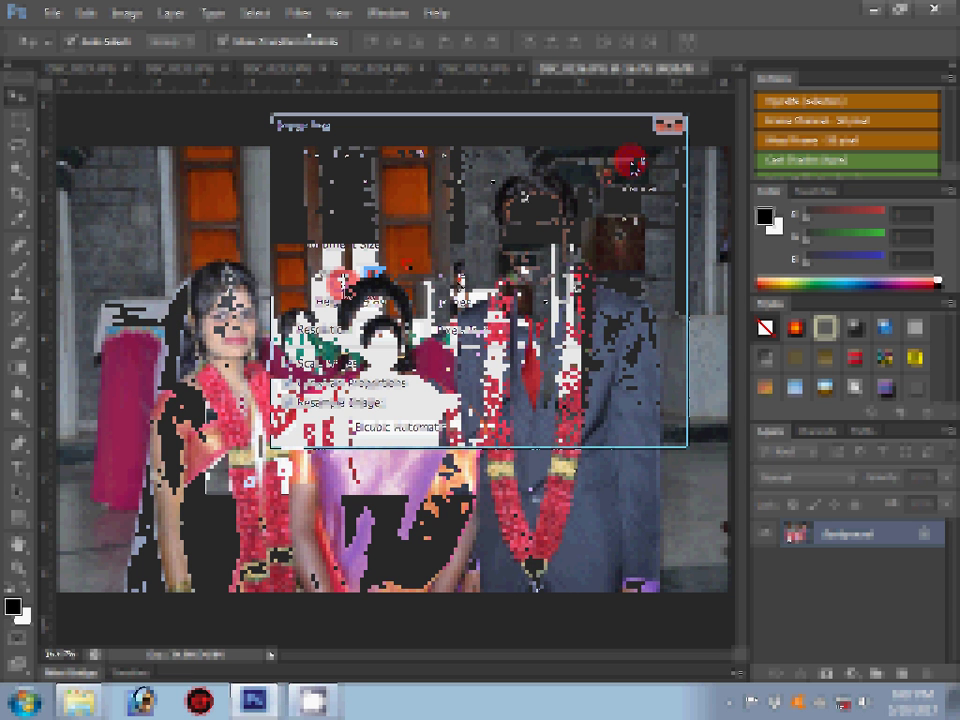
pyautogui.click(254, 14)
pyautogui.click(268, 50)
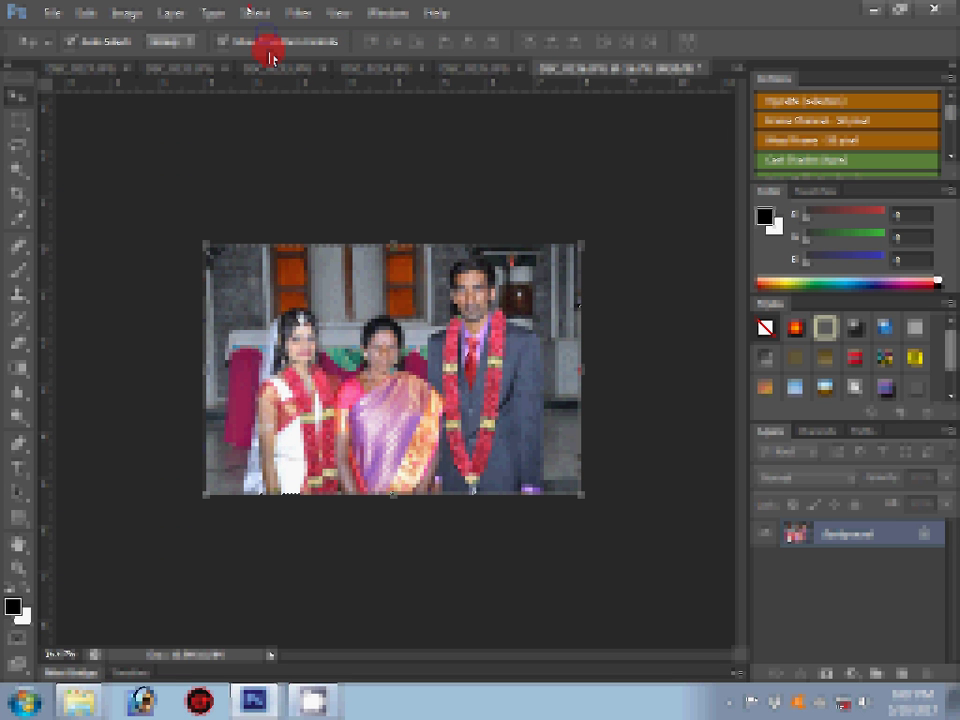
# Step: Toggle the Move tool's Auto-Select option and deselect the group photo
pyautogui.click(61, 47)
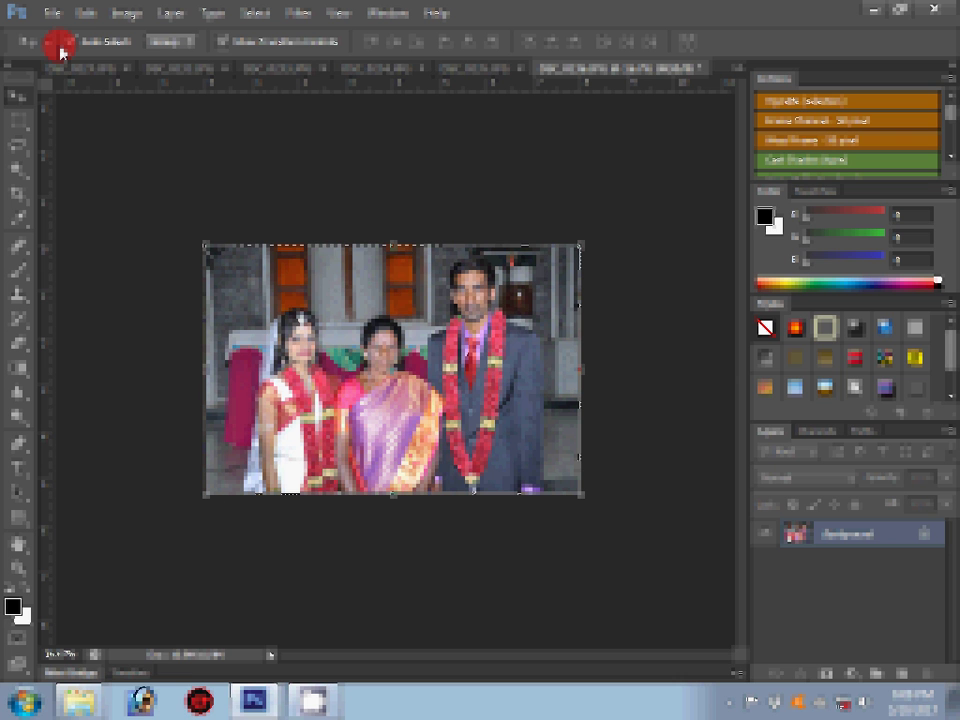
pyautogui.hotkey('ctrl', 'd')
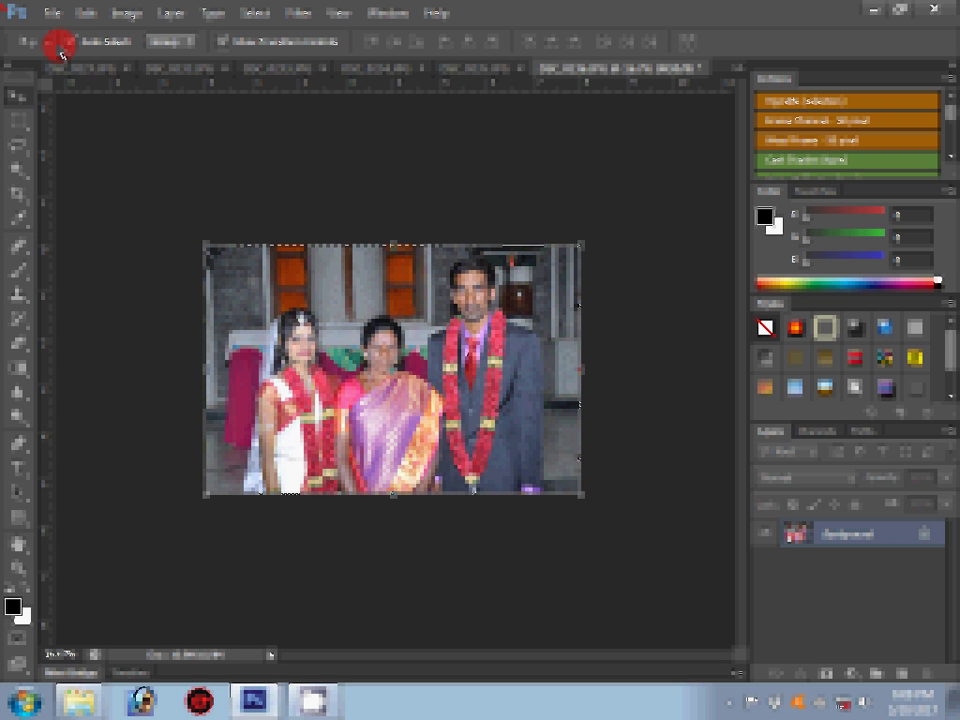
# Step: Check the Canvas Size settings and cancel without changes
pyautogui.click(128, 14)
pyautogui.click(160, 166)
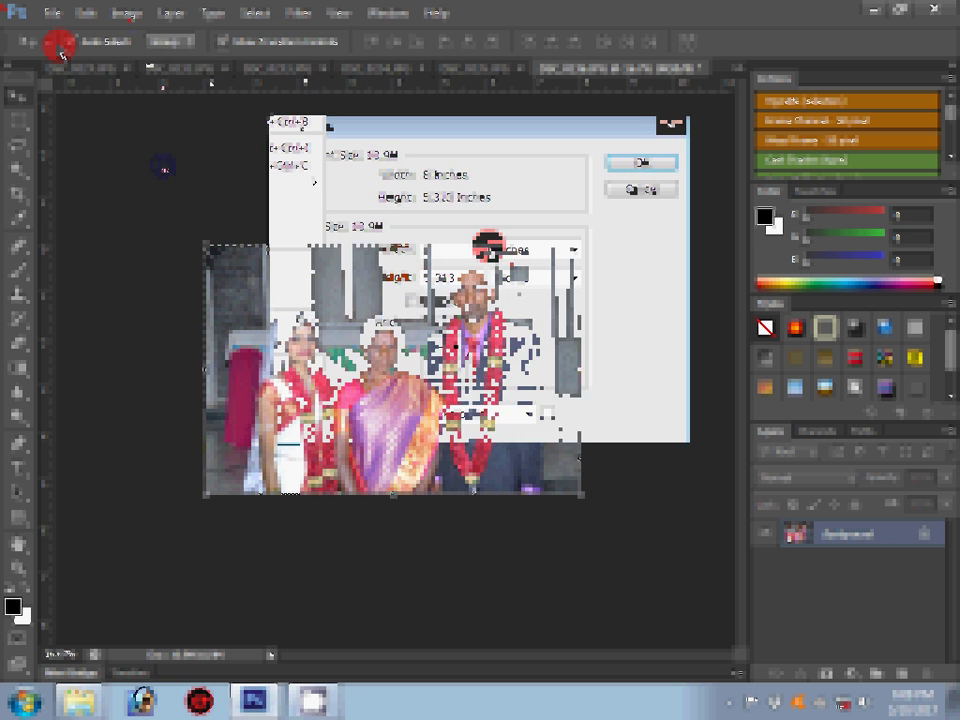
pyautogui.click(650, 189)
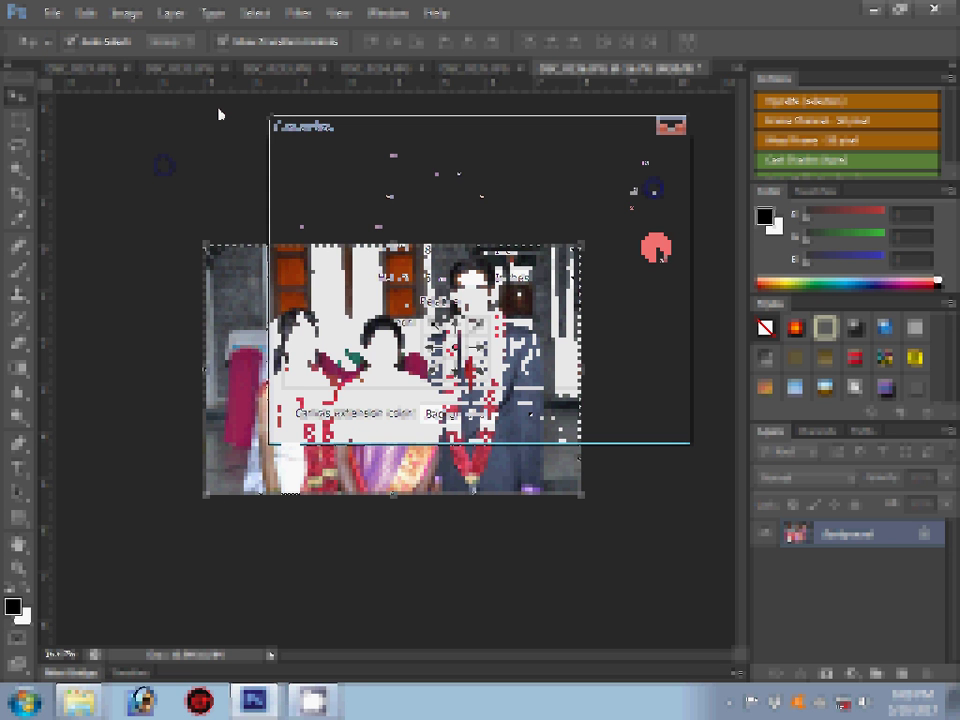
# Step: Cut the group photo to the clipboard and close its document
pyautogui.hotkey('alt', 'e')
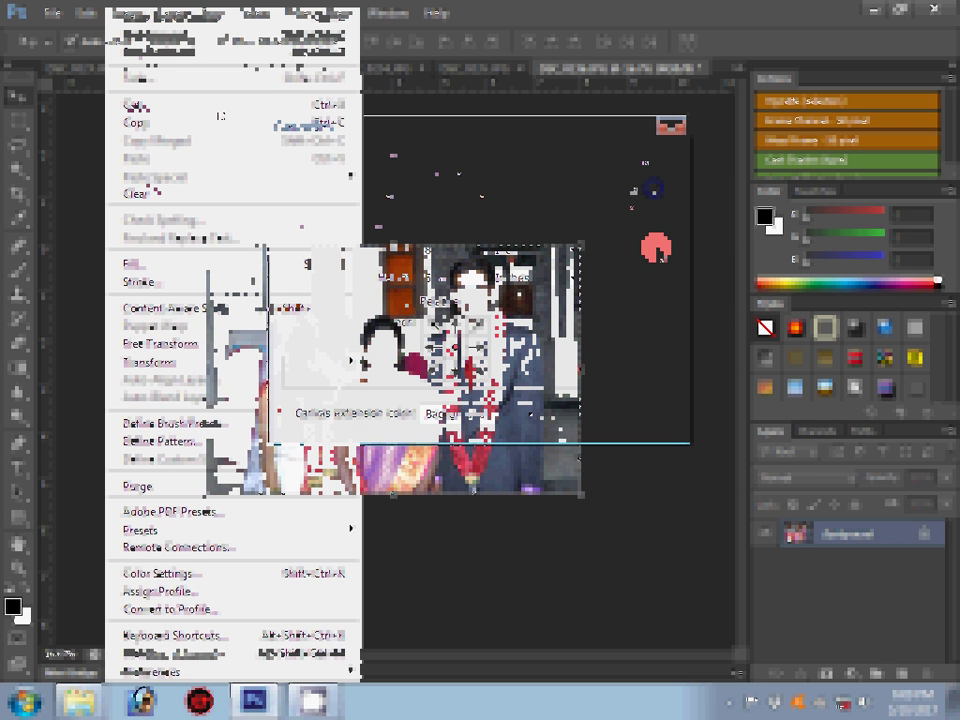
pyautogui.click(471, 296)
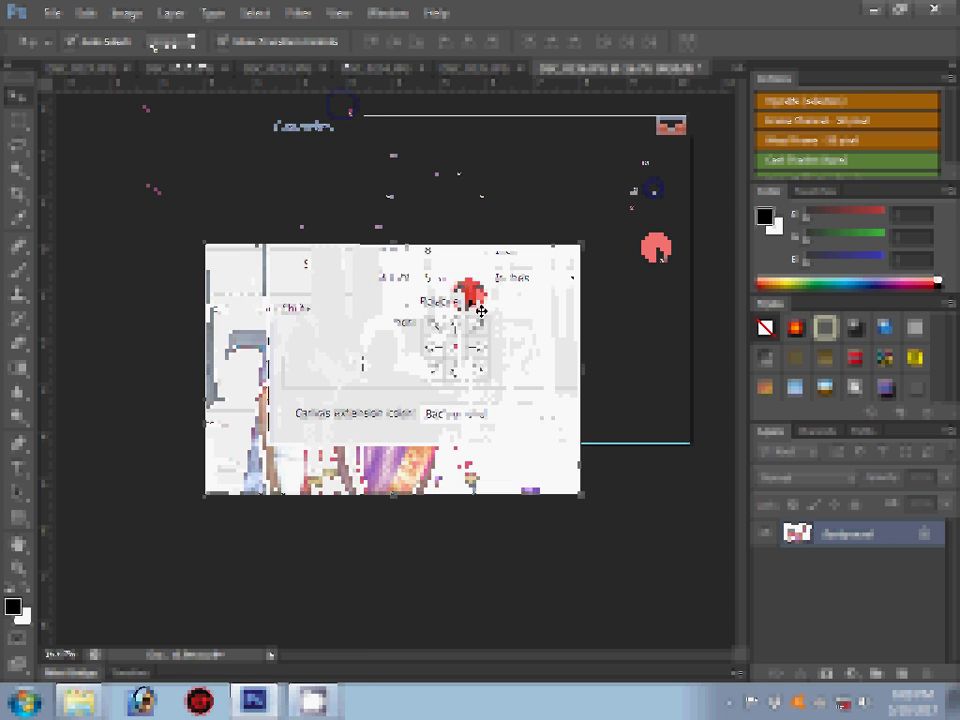
pyautogui.click(710, 75)
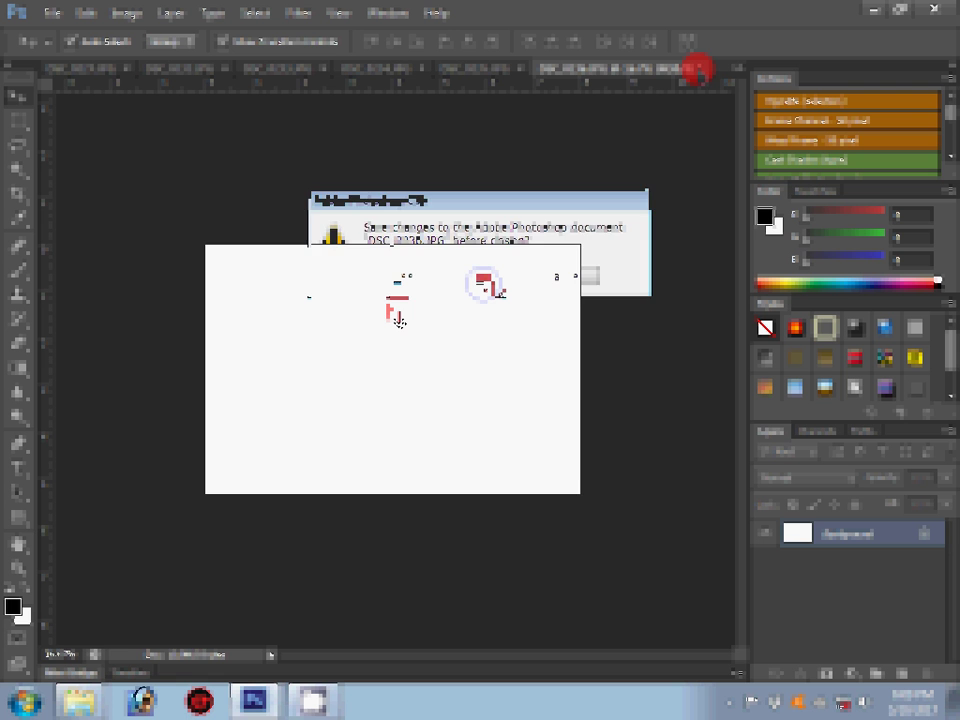
# Step: Discard the closed photo, then paste the group photo in place on the garden left of centre
pyautogui.press('n')
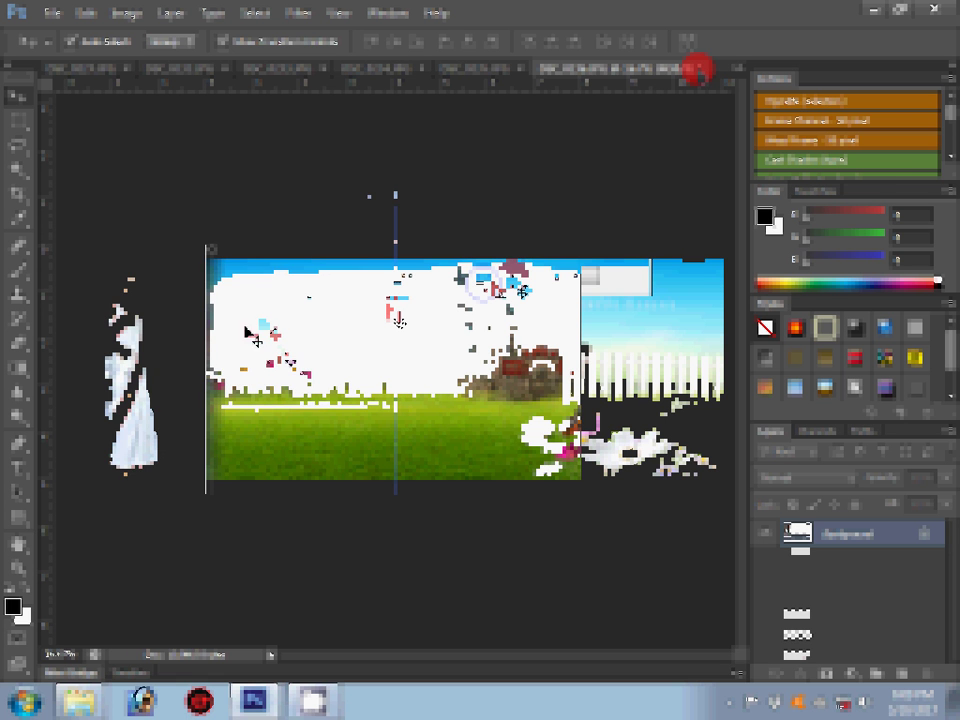
pyautogui.click(84, 14)
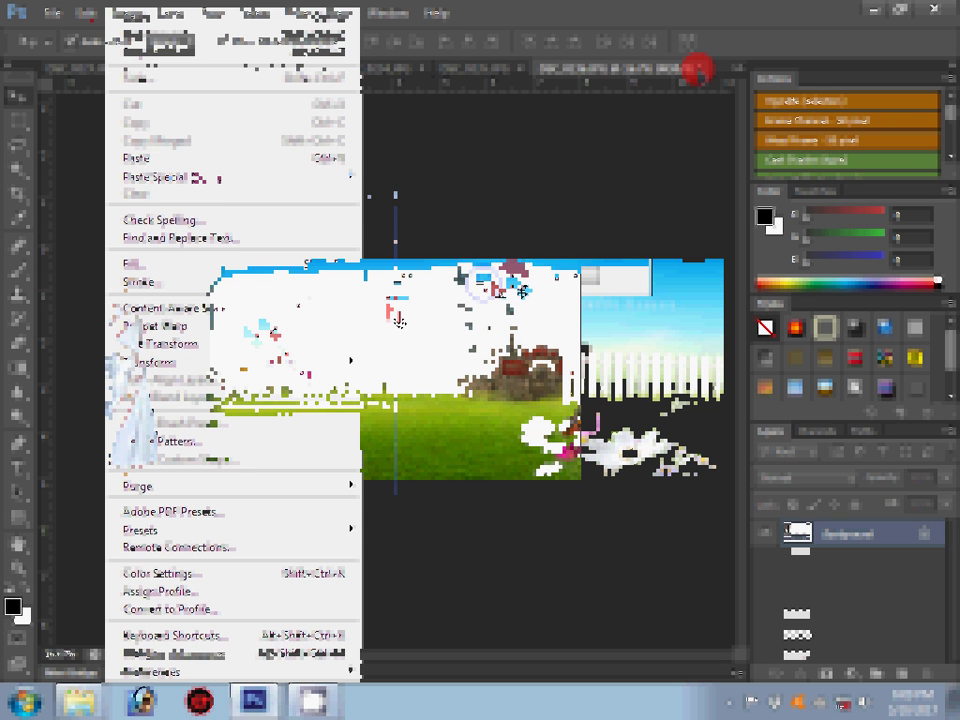
pyautogui.moveTo(160, 177)
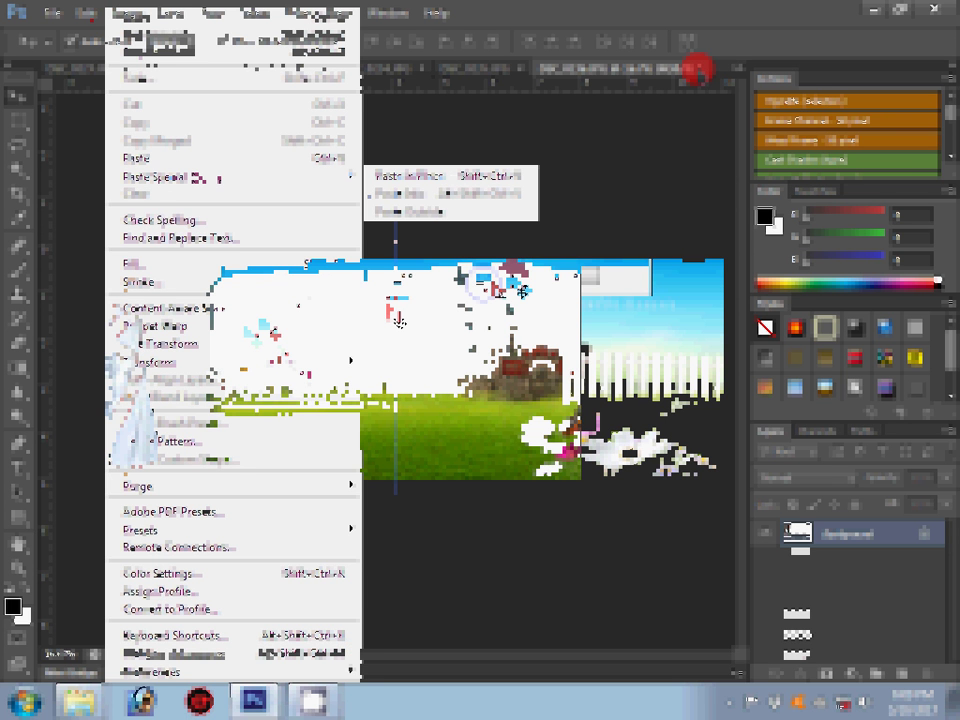
pyautogui.click(448, 177)
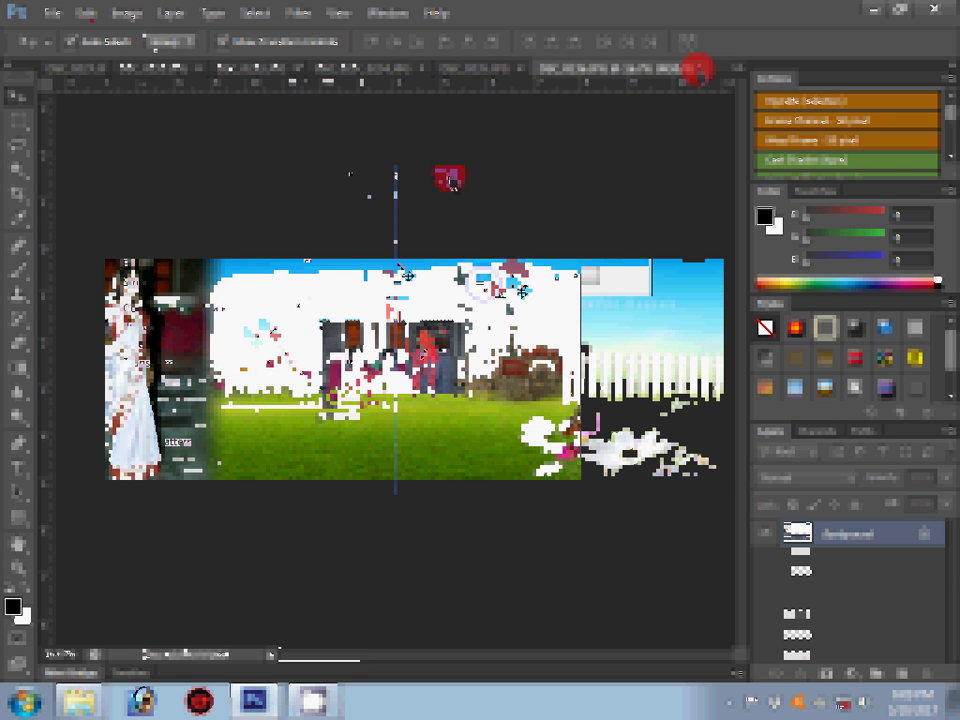
pyautogui.moveTo(396, 268); pyautogui.dragTo(345, 330)
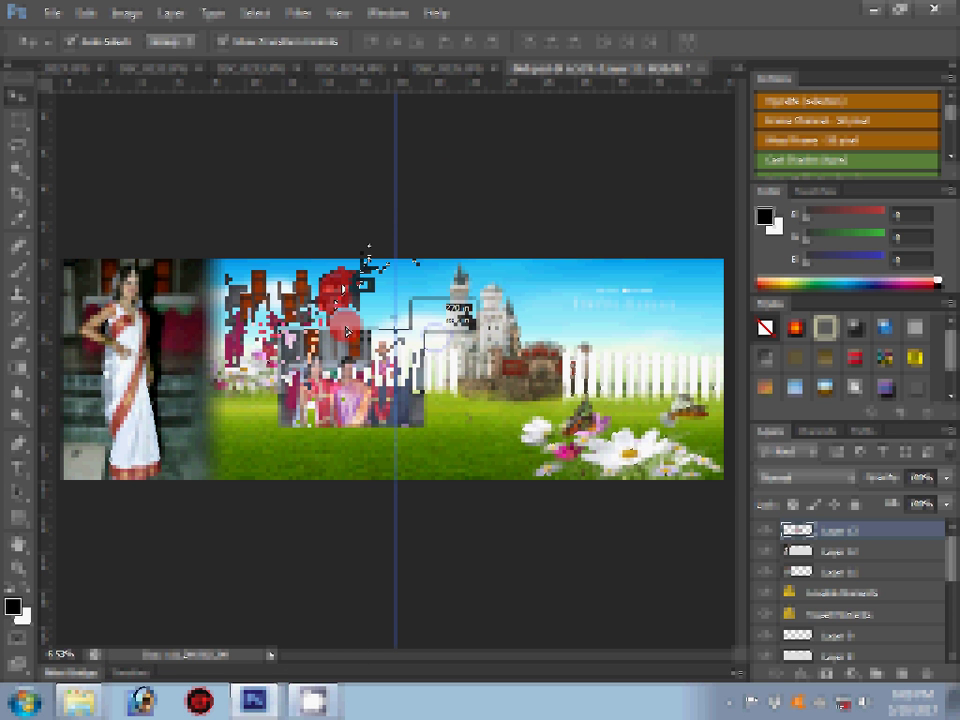
pyautogui.click(452, 70)
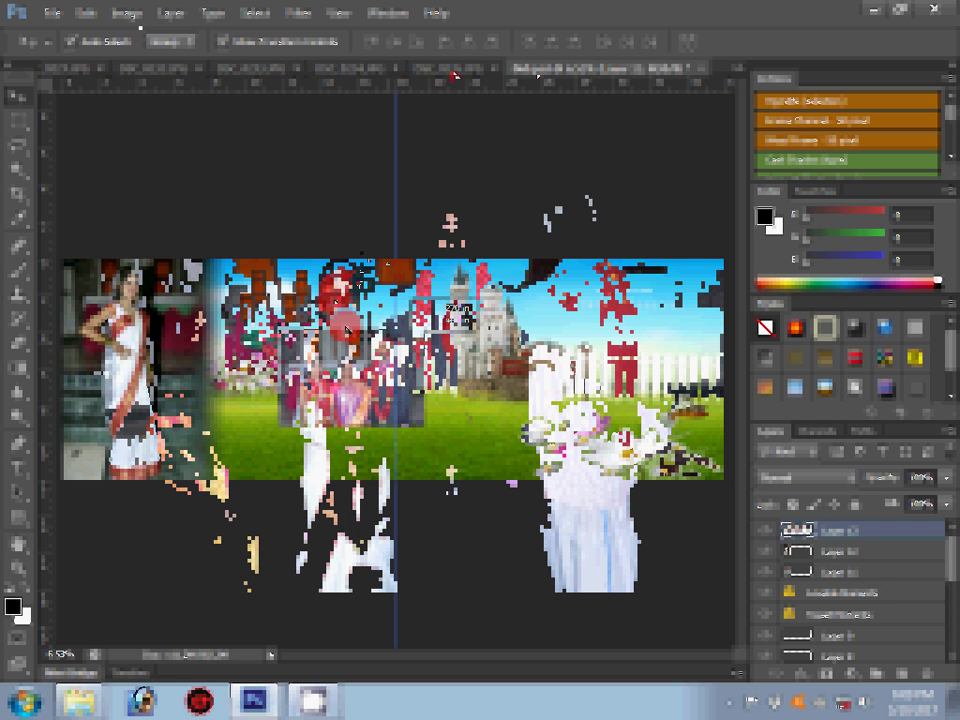
# Step: Apply the new Image Size to the DSC_2035.JPG group photo and close it unsaved
pyautogui.click(126, 13)
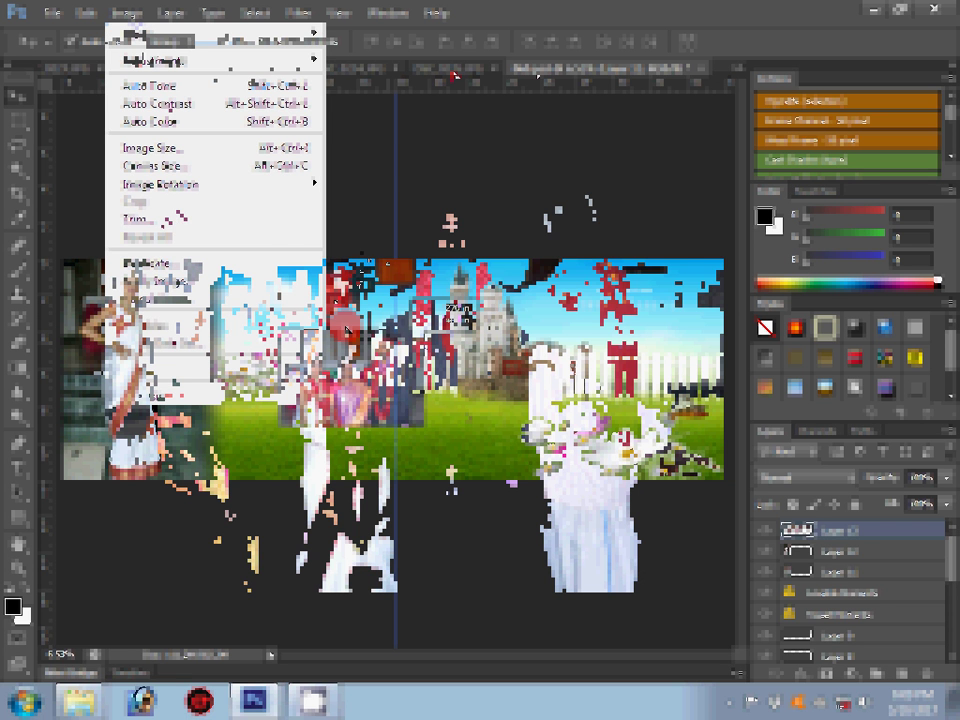
pyautogui.click(148, 147)
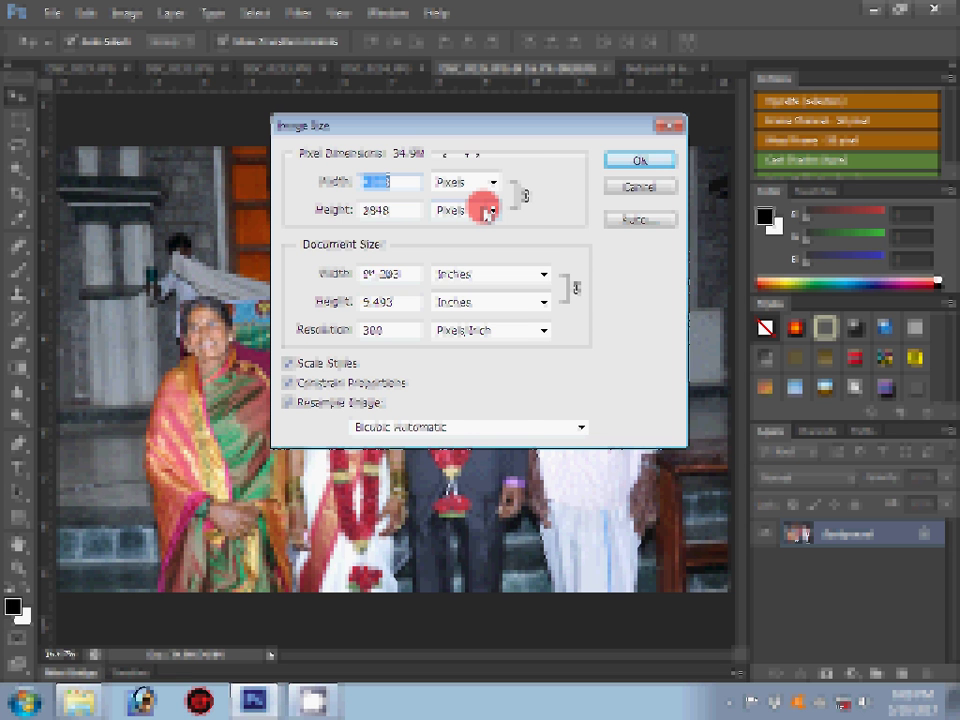
pyautogui.click(638, 160)
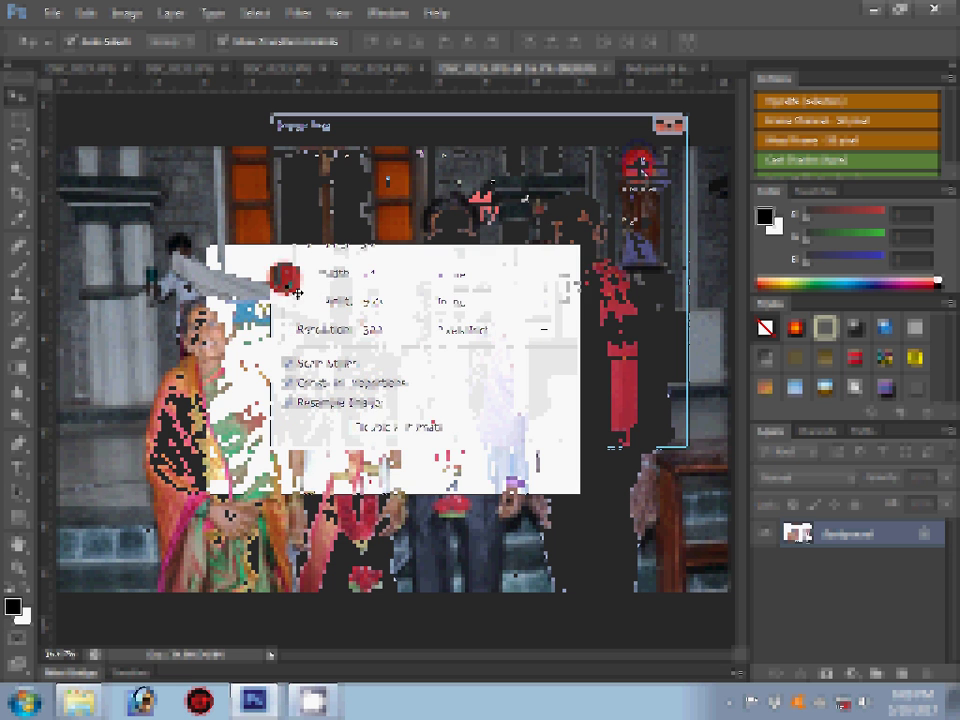
pyautogui.click(605, 68)
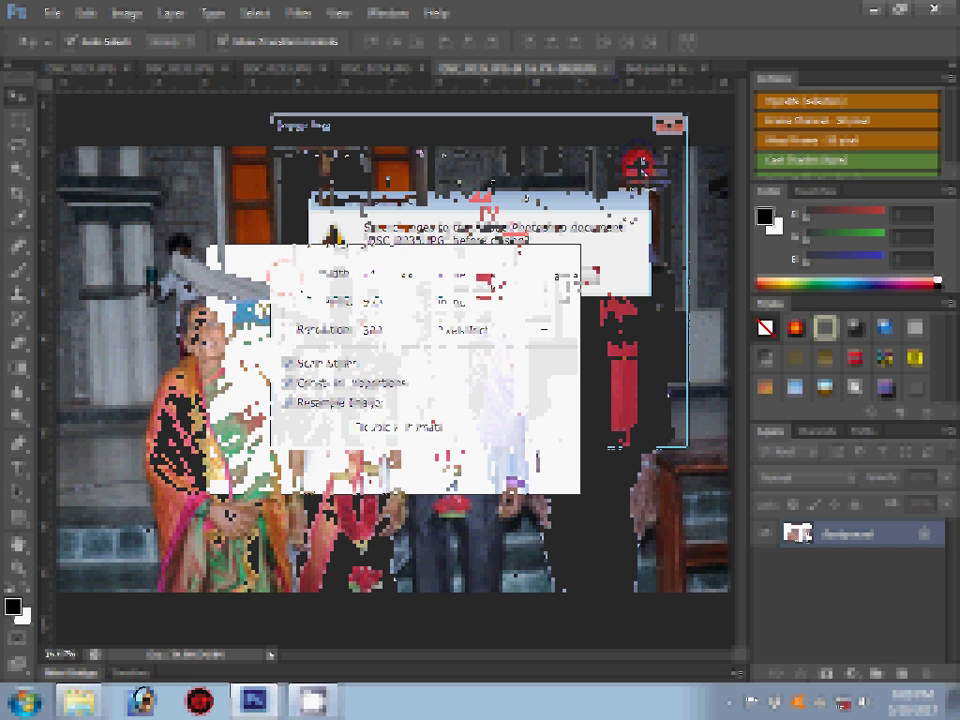
pyautogui.click(500, 270)
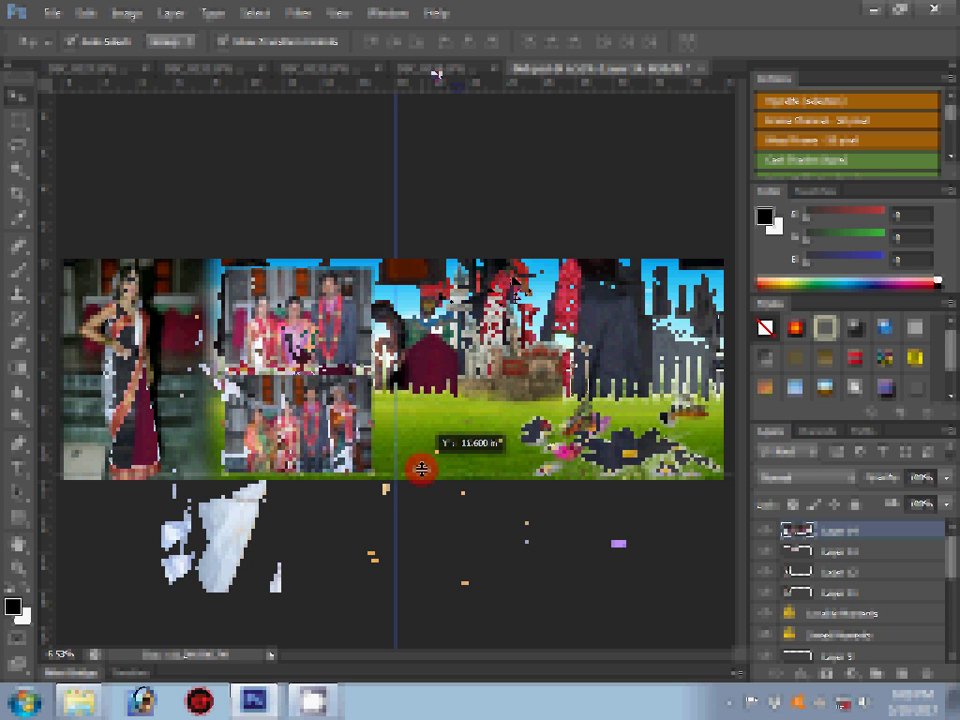
# Step: Paste a third group photo into the spread, just right of the centre line at top
pyautogui.click(127, 14)
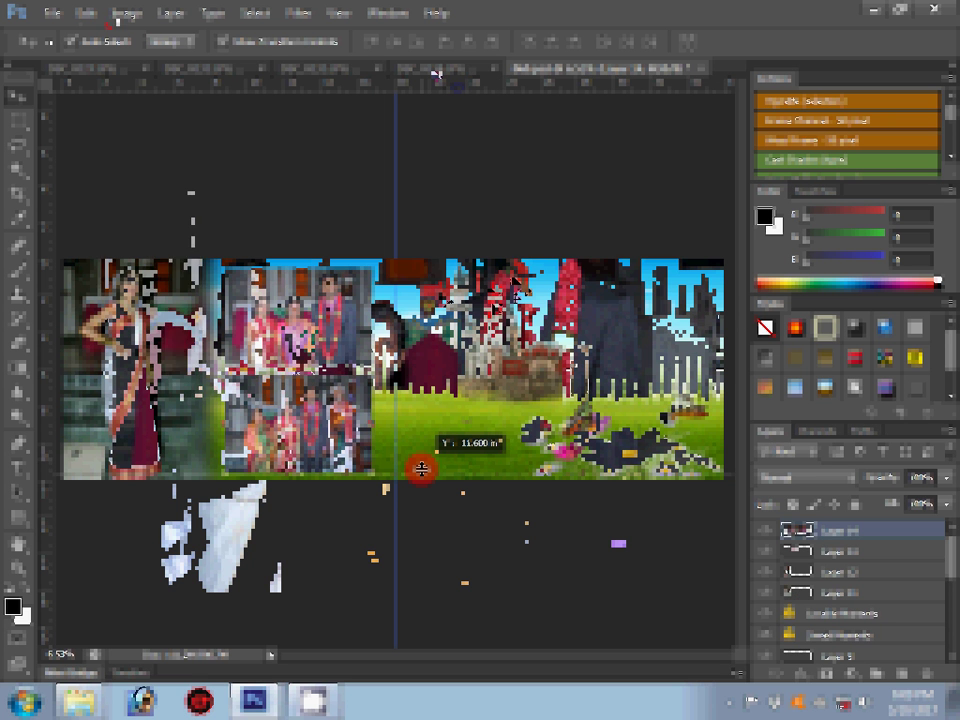
pyautogui.click(149, 148)
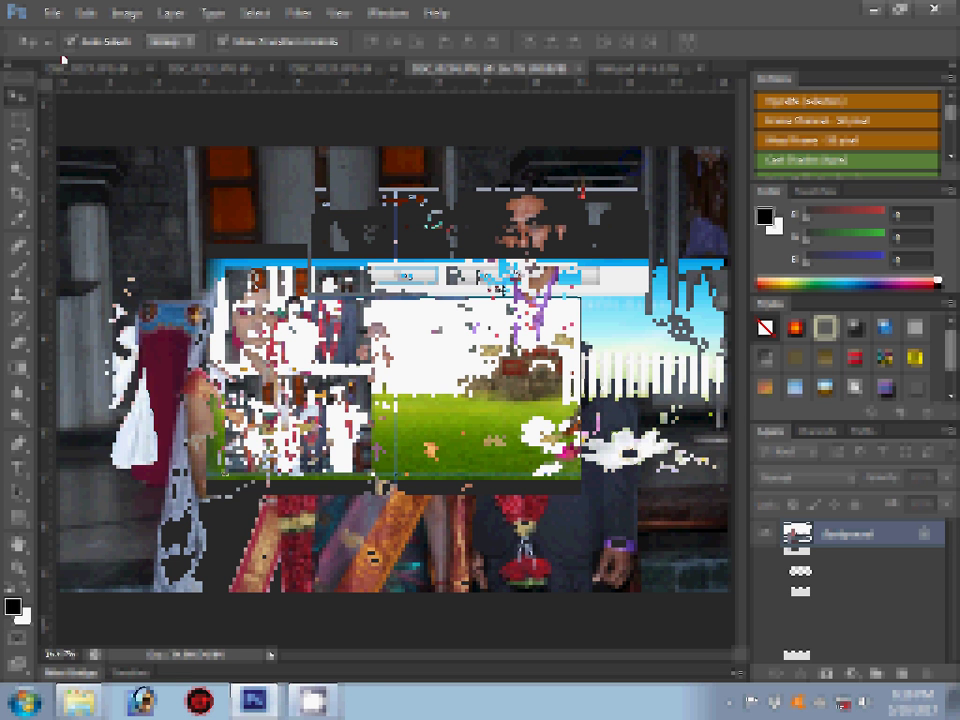
pyautogui.click(90, 14)
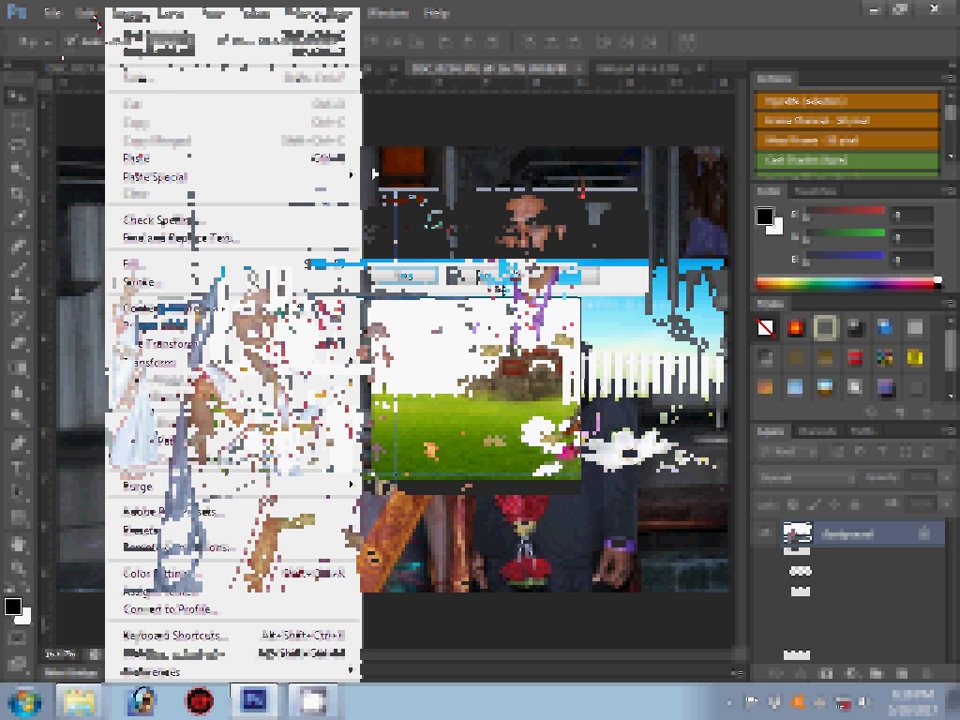
pyautogui.click(340, 170)
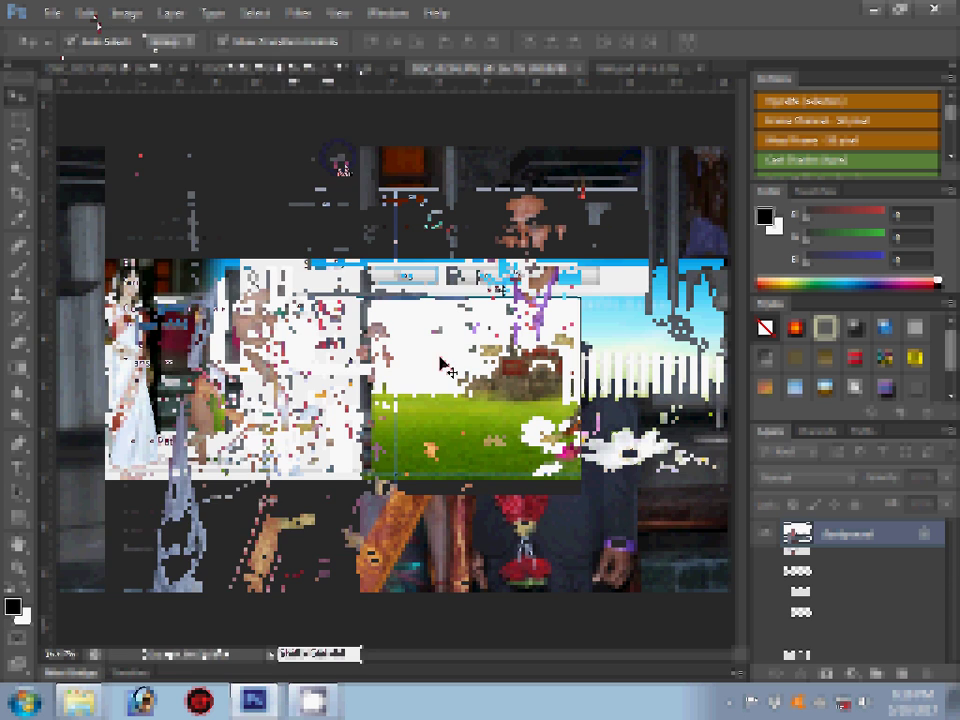
pyautogui.moveTo(565, 310); pyautogui.dragTo(545, 266)
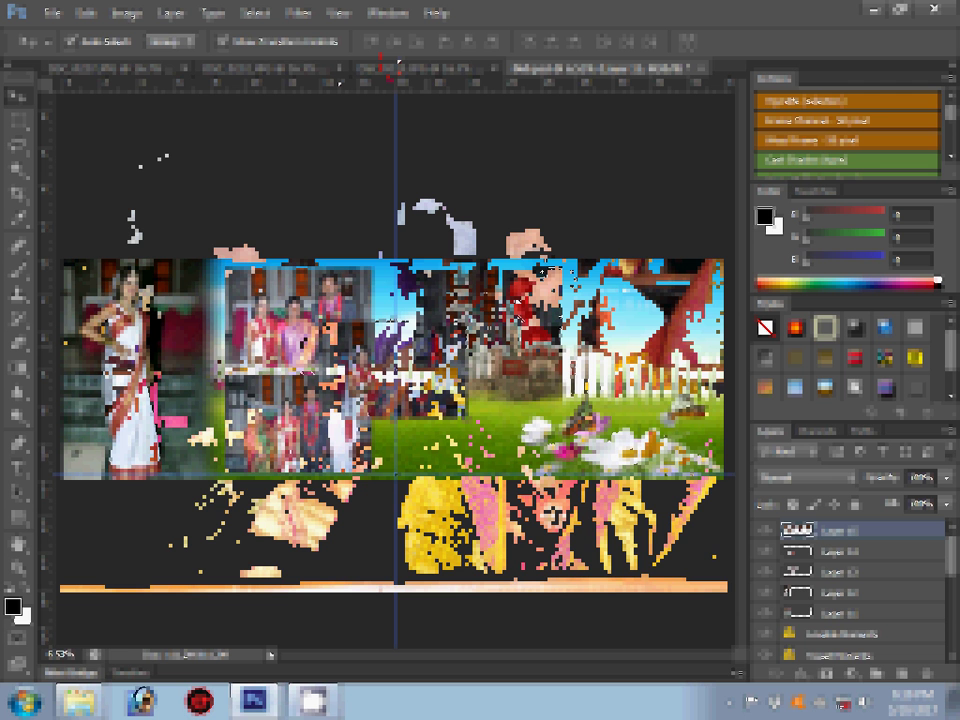
# Step: Reduce the saris photo's document width in Image Size, then close its original without saving
pyautogui.click(127, 14)
pyautogui.click(162, 150)
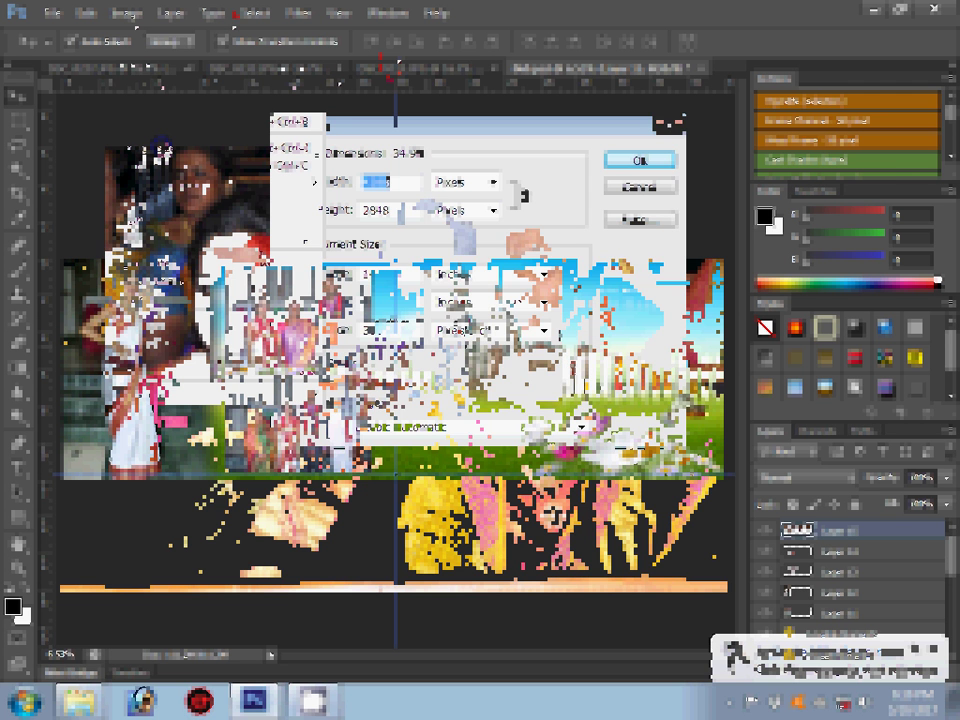
pyautogui.click(305, 274)
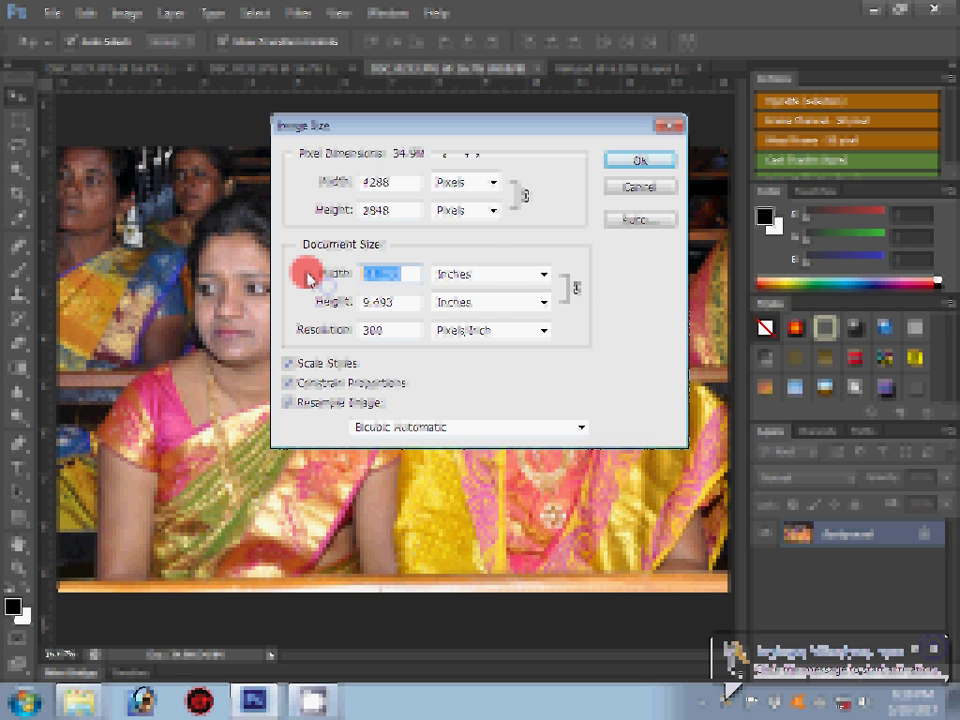
pyautogui.click(637, 163)
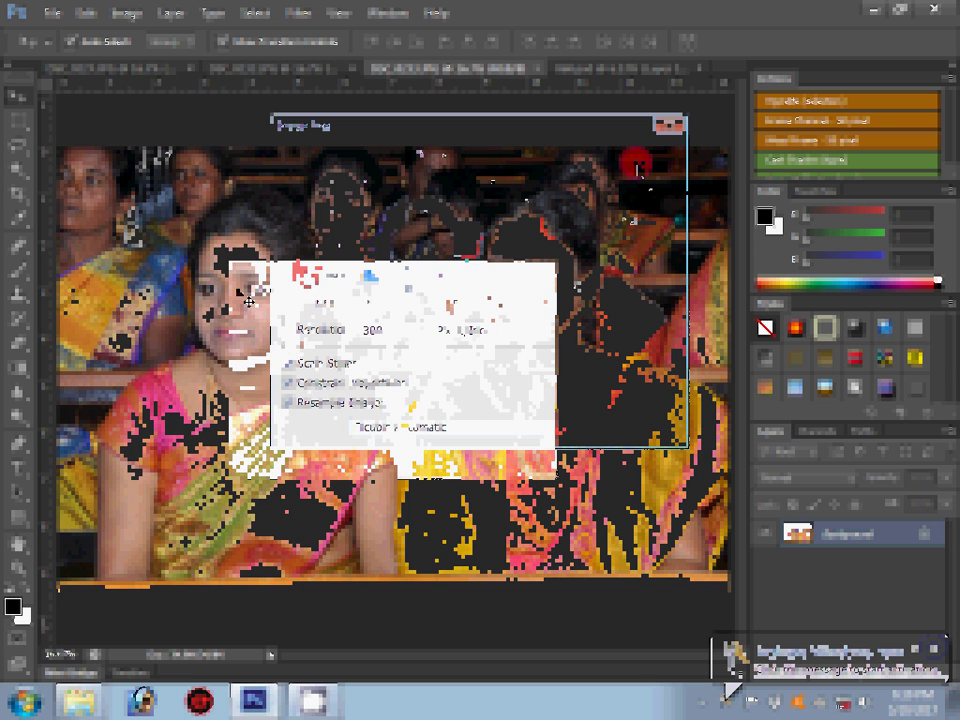
pyautogui.click(529, 70)
pyautogui.click(482, 277)
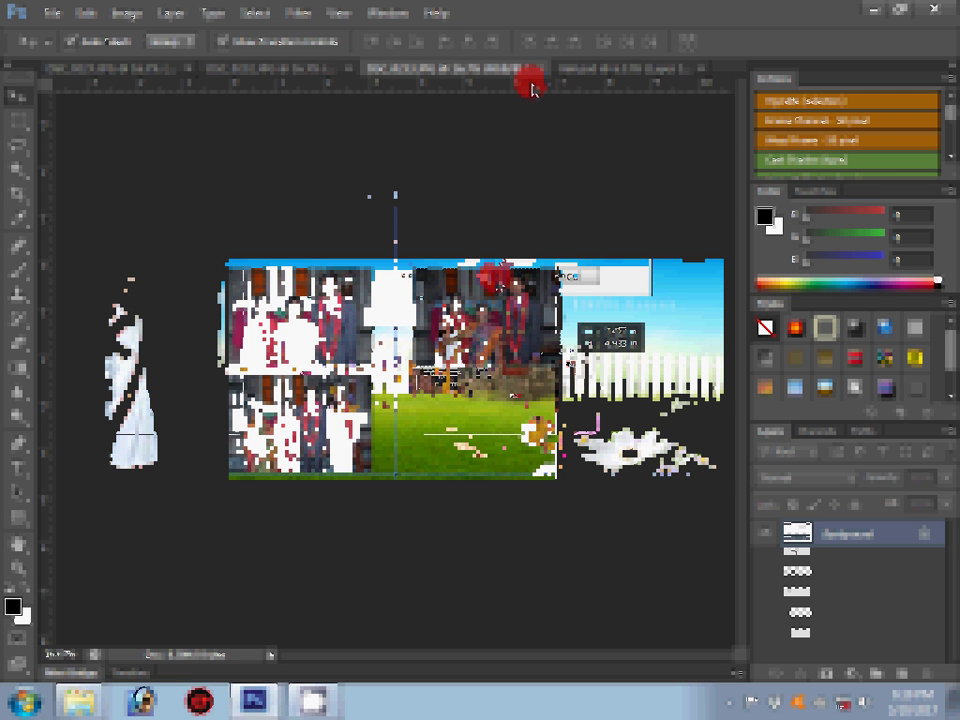
# Step: Place the women's photo below the third group shot; resize DSC_0232.JPG and close it unsaved
pyautogui.moveTo(531, 89); pyautogui.dragTo(565, 370)
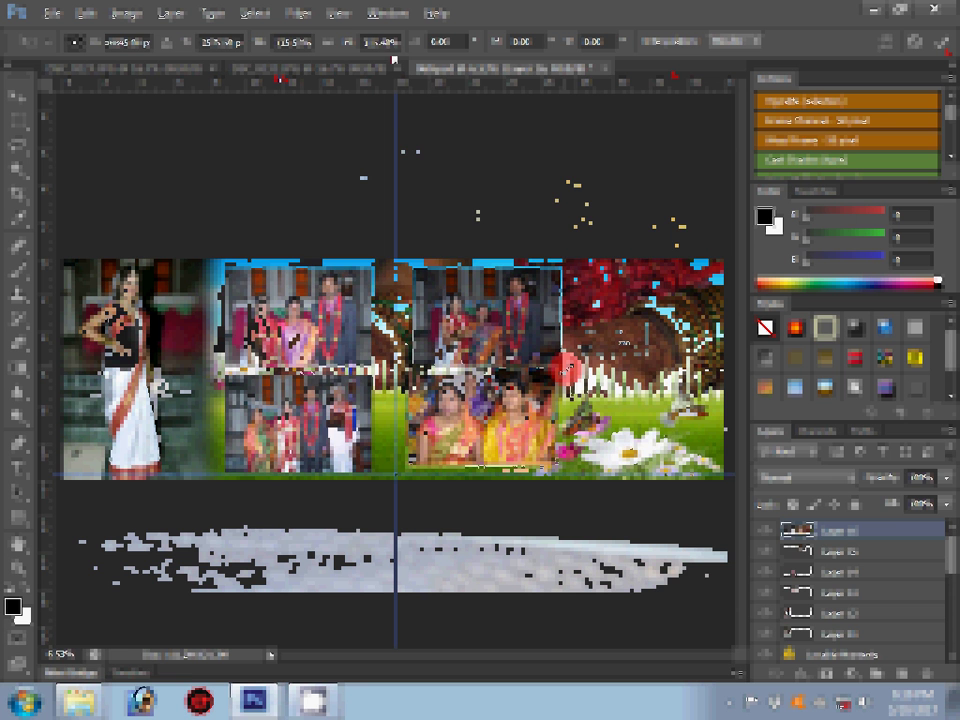
pyautogui.hotkey('ctrl', 'alt', 'i')
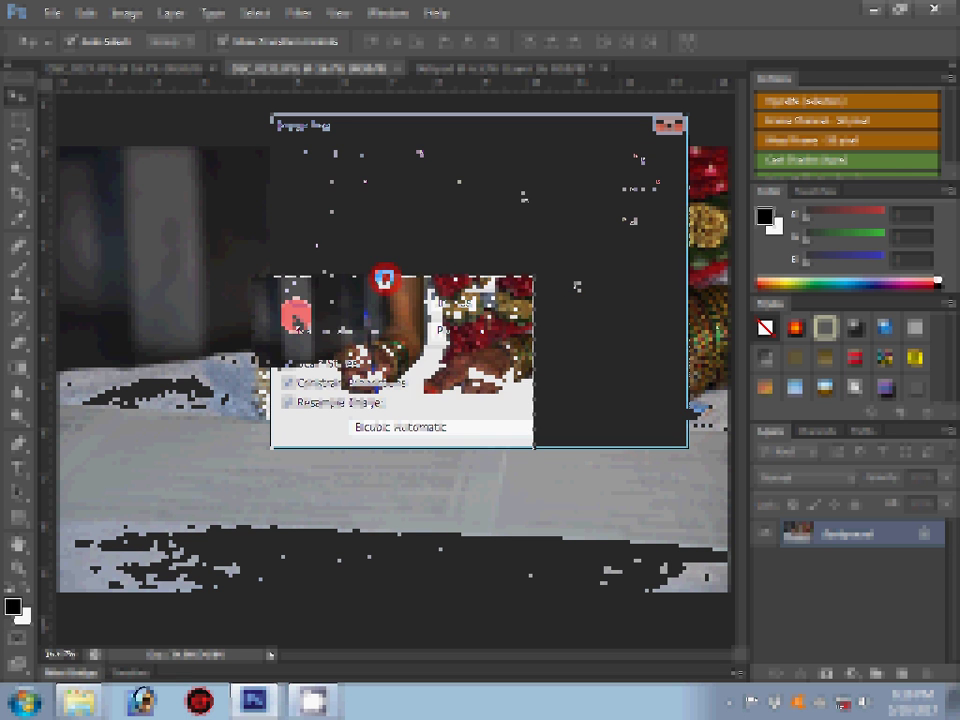
pyautogui.click(402, 70)
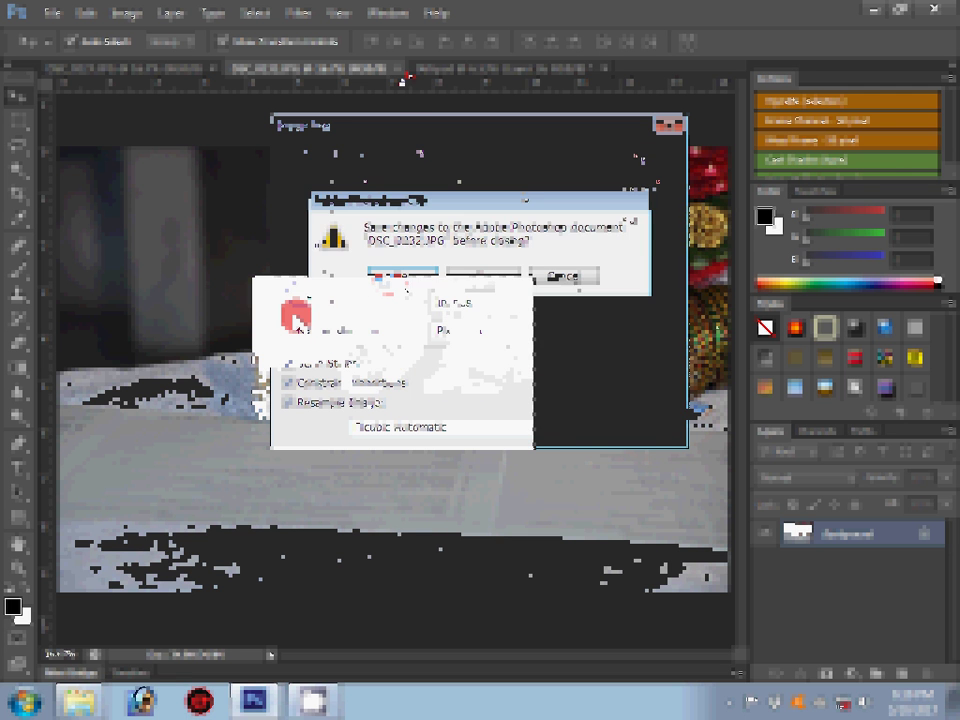
pyautogui.click(478, 276)
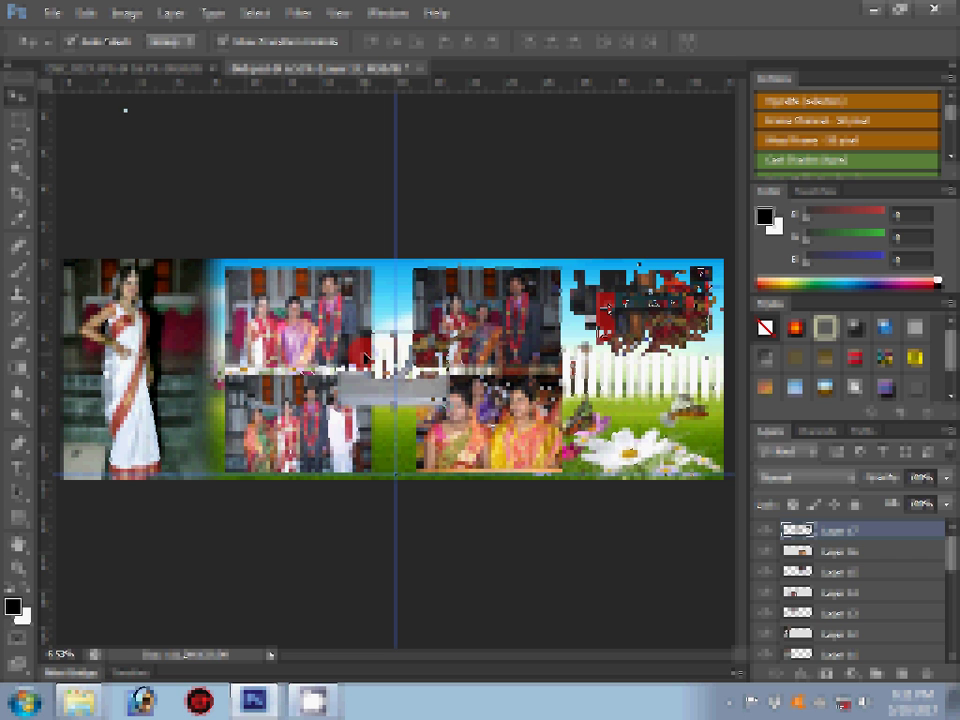
# Step: Shrink the next group photo with Image Size (Ctrl+Alt+I)
pyautogui.click(105, 75)
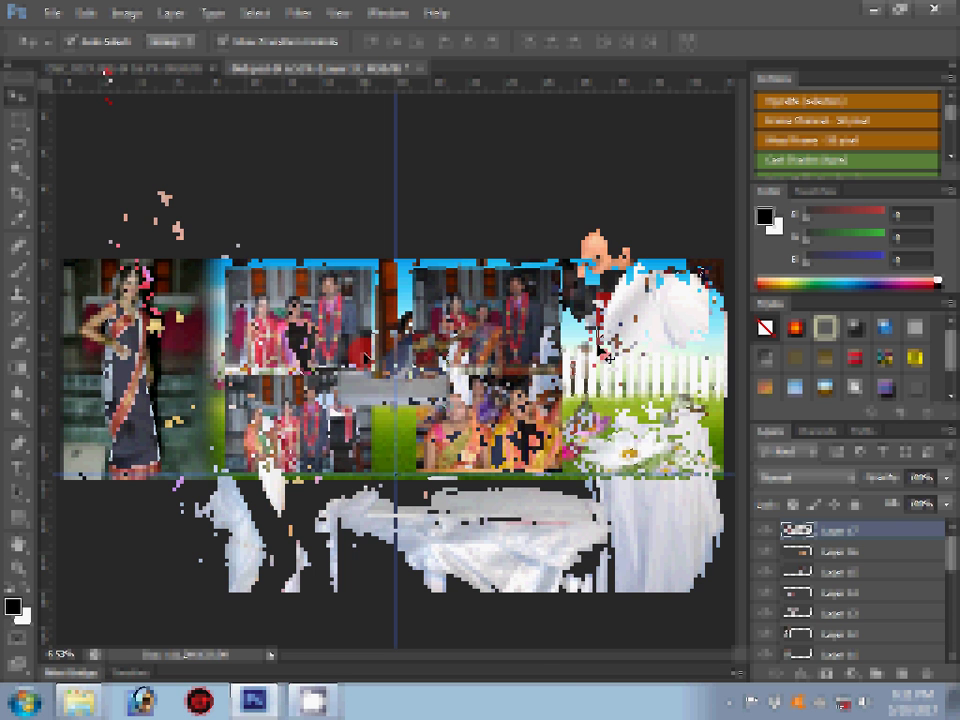
pyautogui.hotkey('ctrl', 'alt', 'i')
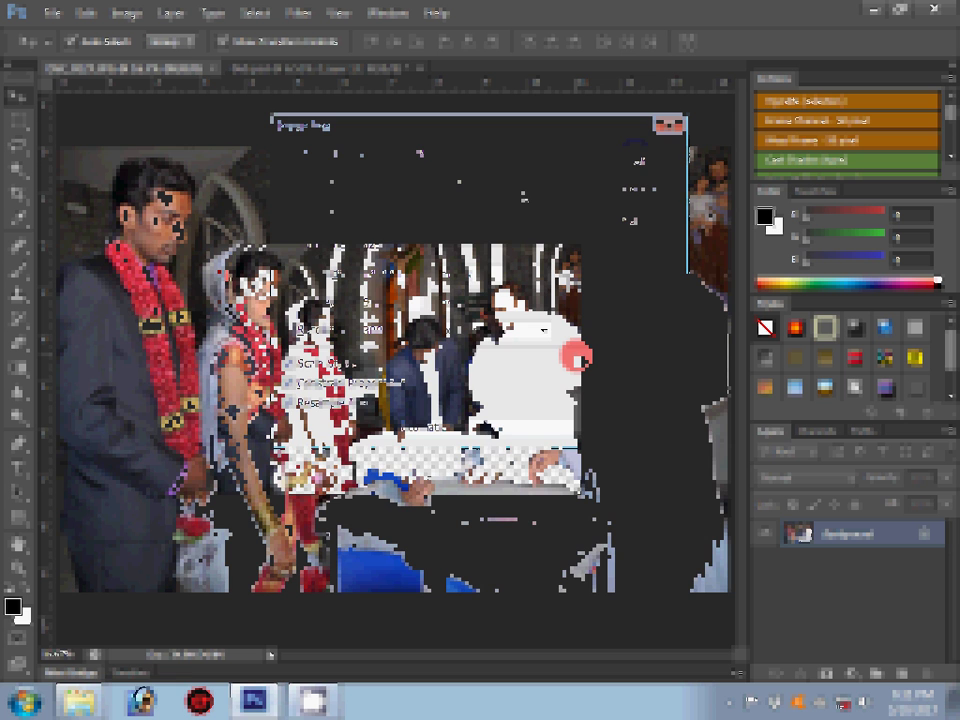
pyautogui.press('Return')
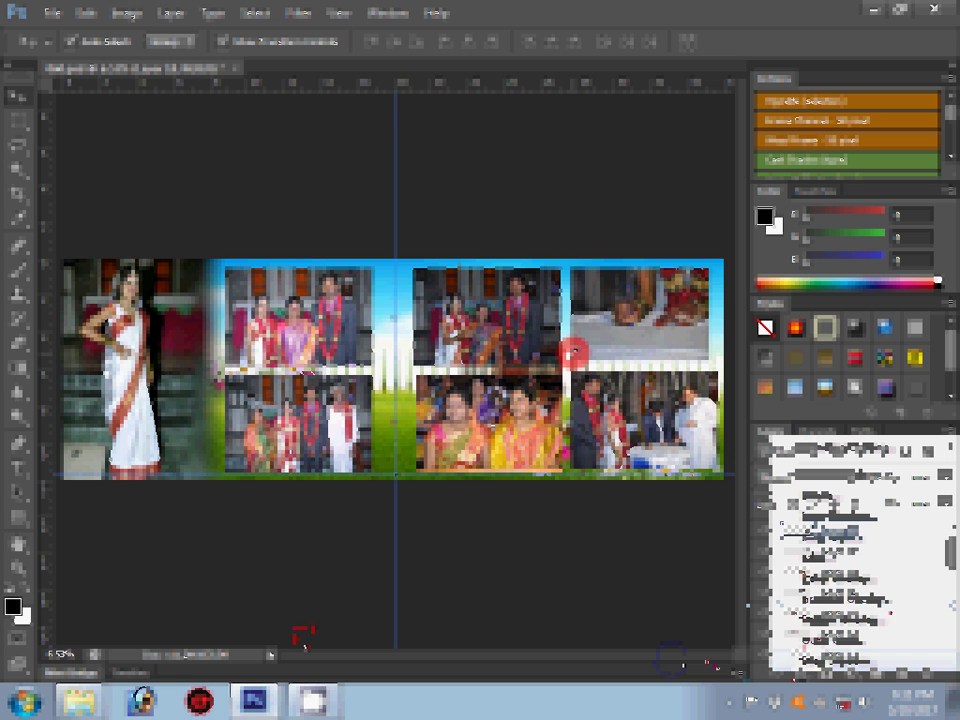
# Step: Recolour the top-right photo's Stroke effect colour stop to bright red
pyautogui.click(583, 557)
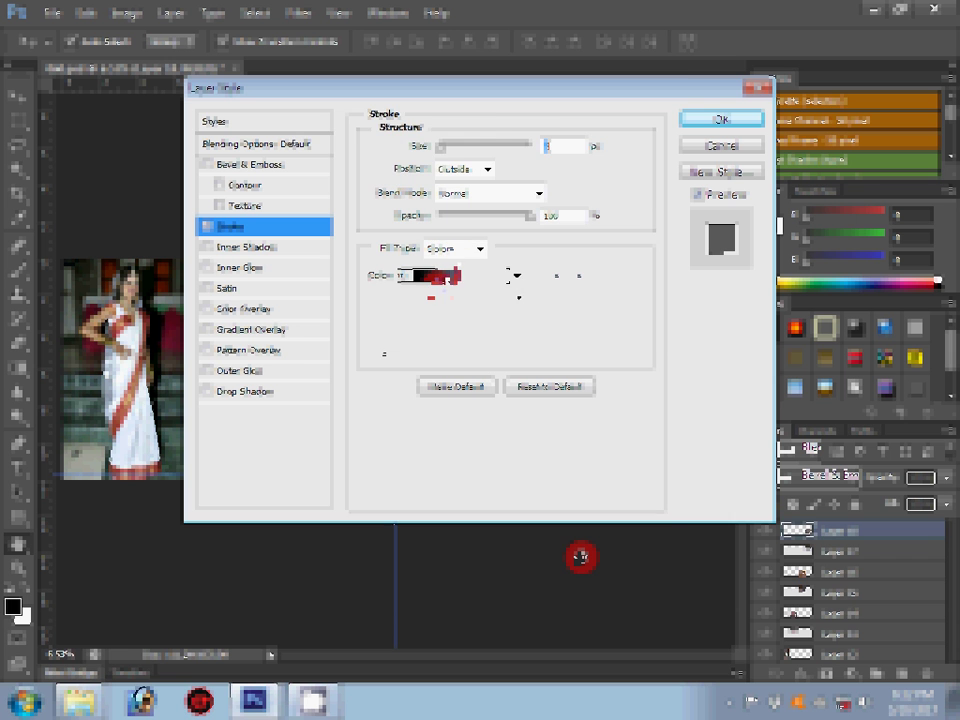
pyautogui.click(432, 275)
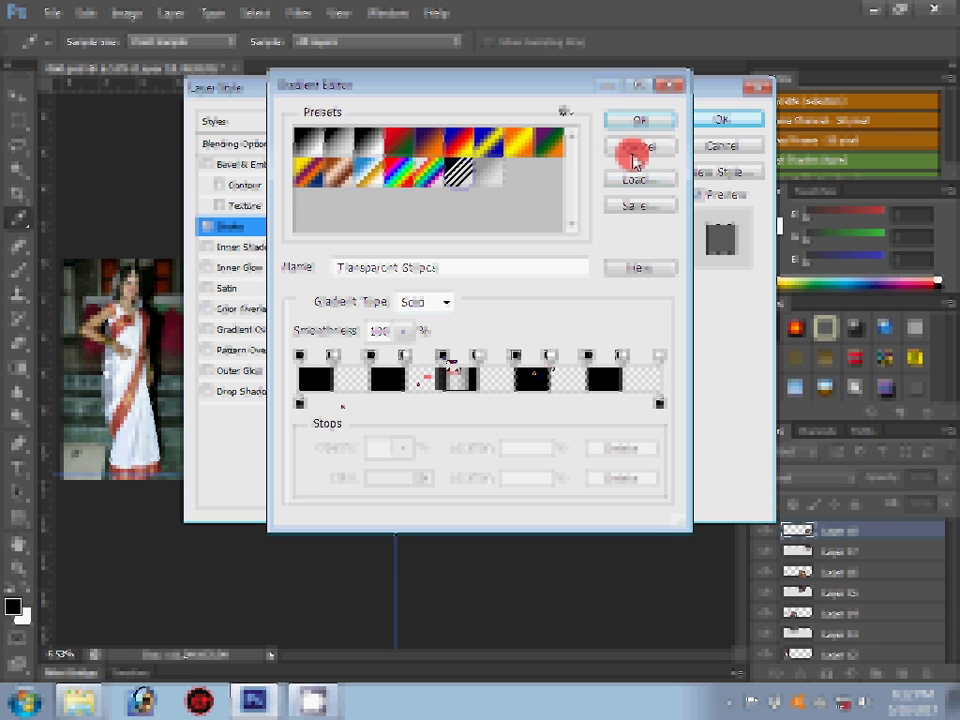
pyautogui.click(340, 402)
pyautogui.click(398, 478)
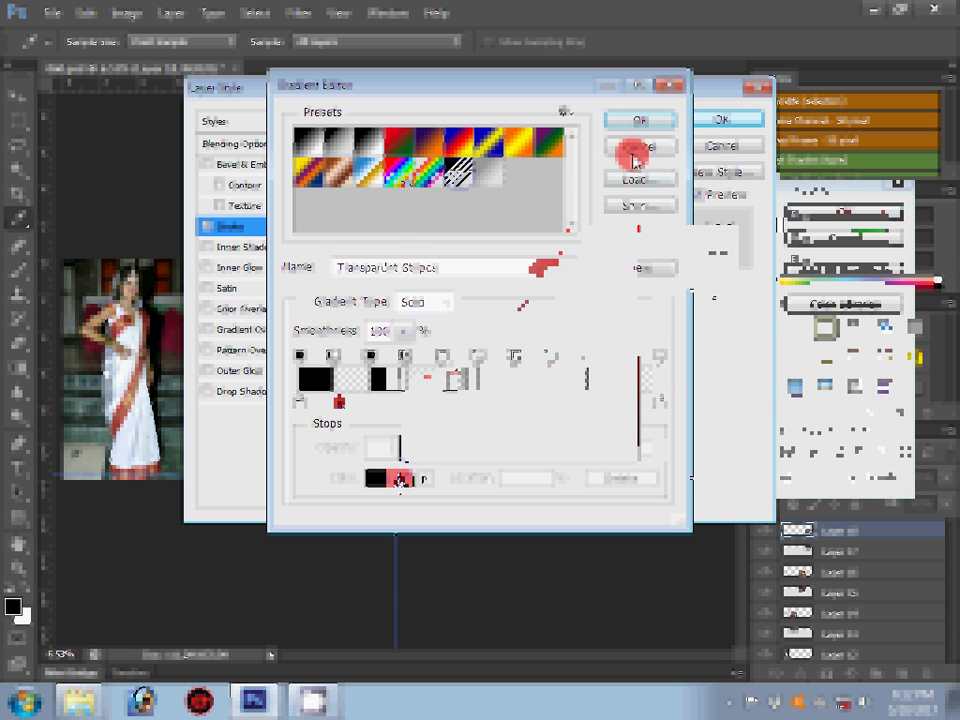
pyautogui.click(635, 268)
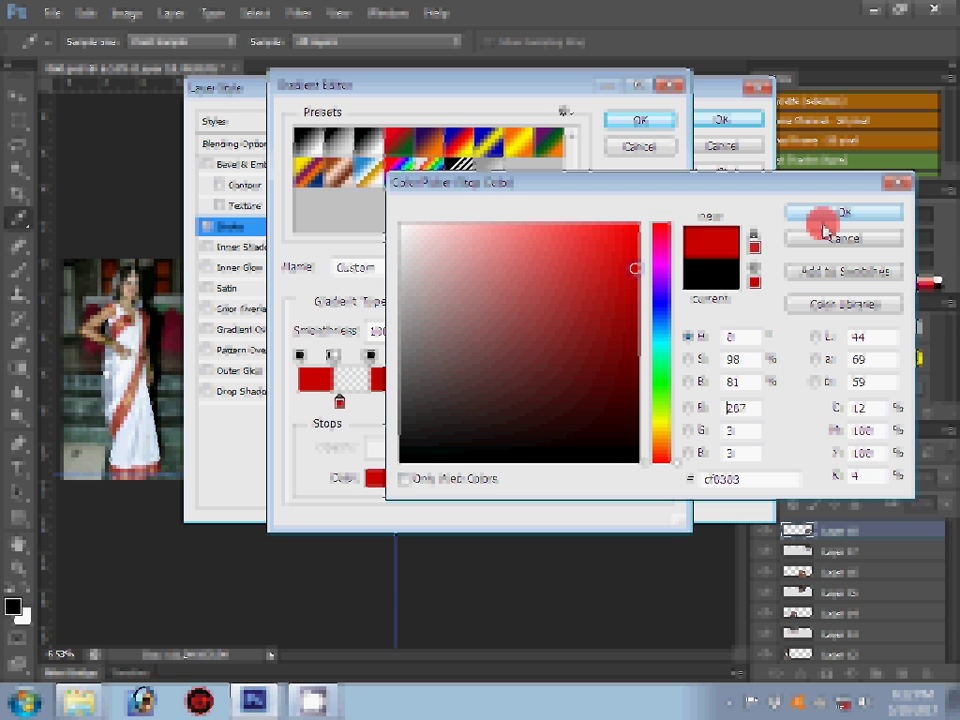
pyautogui.click(823, 222)
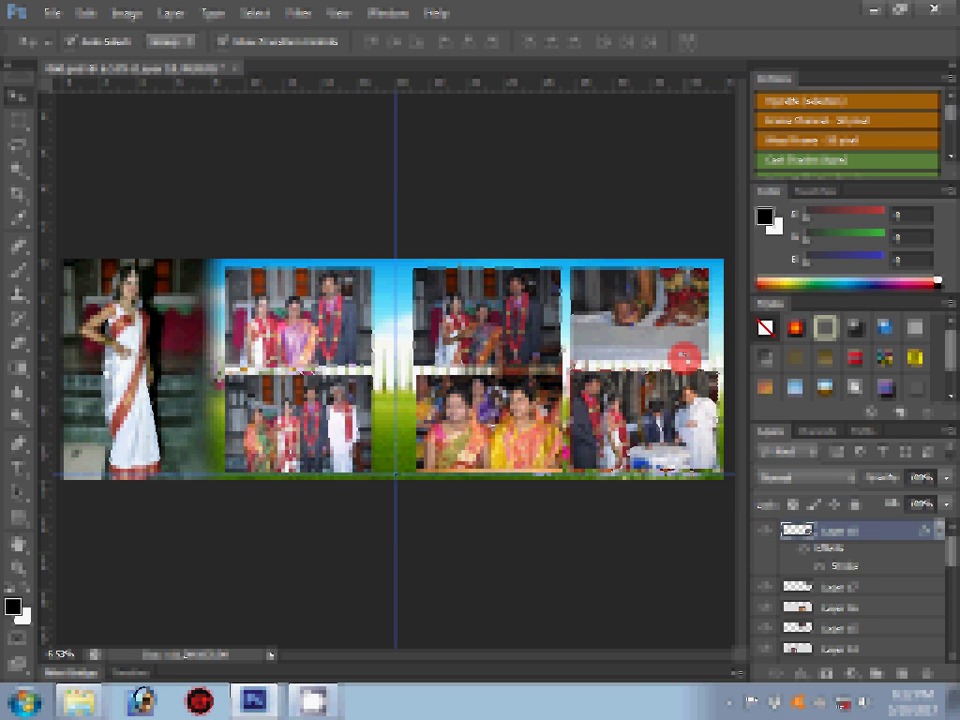
# Step: Copy the red stroke layer style from the stroked group photo layer
pyautogui.rightClick(876, 531)
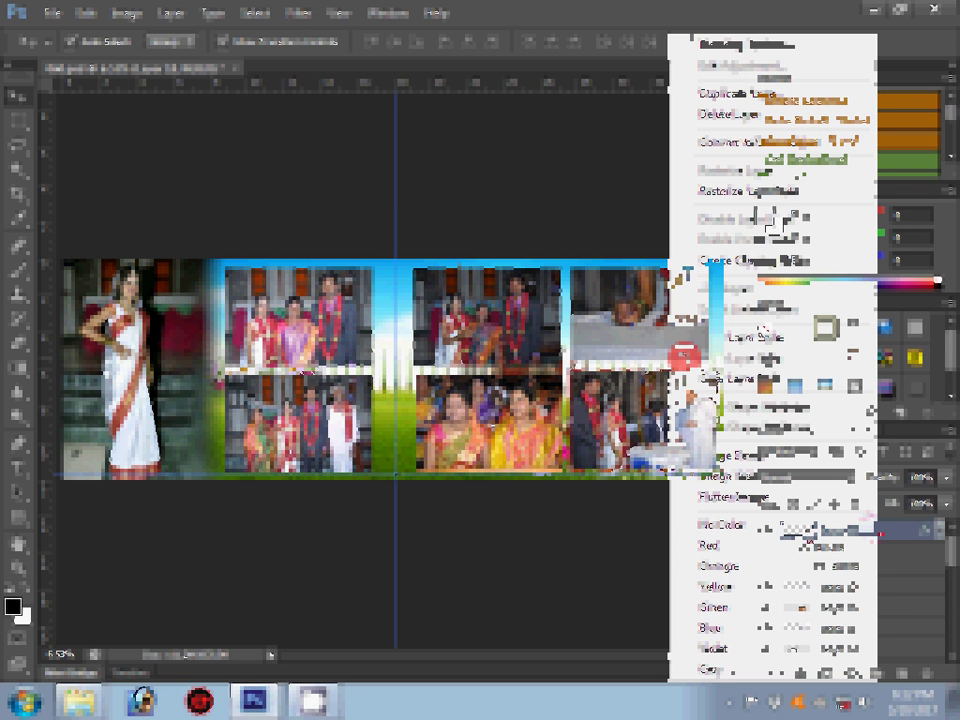
pyautogui.click(686, 272)
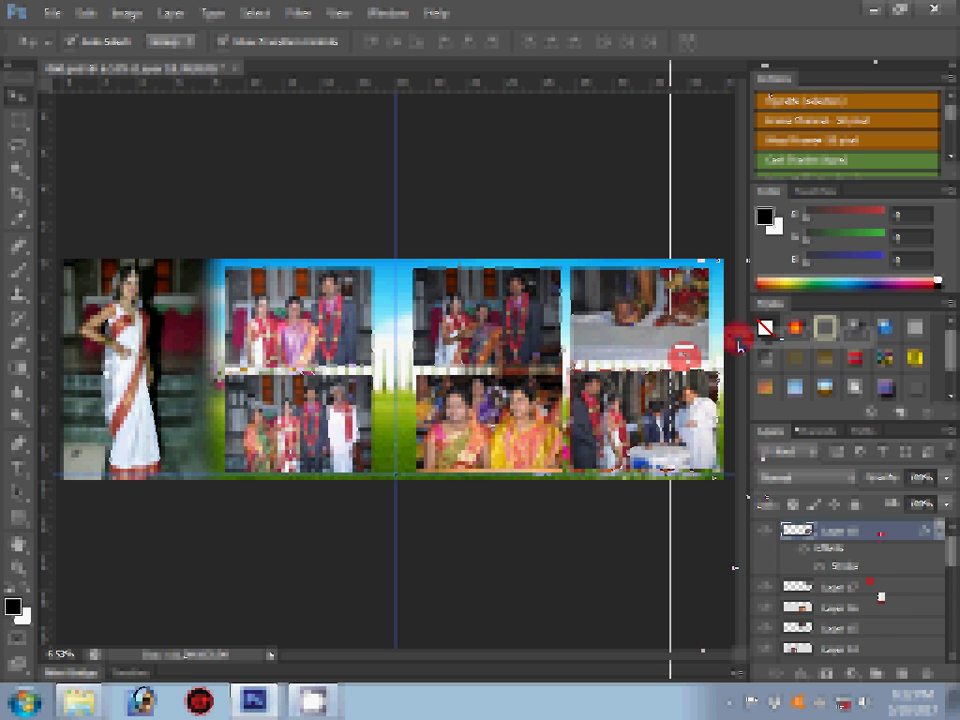
pyautogui.rightClick(880, 596)
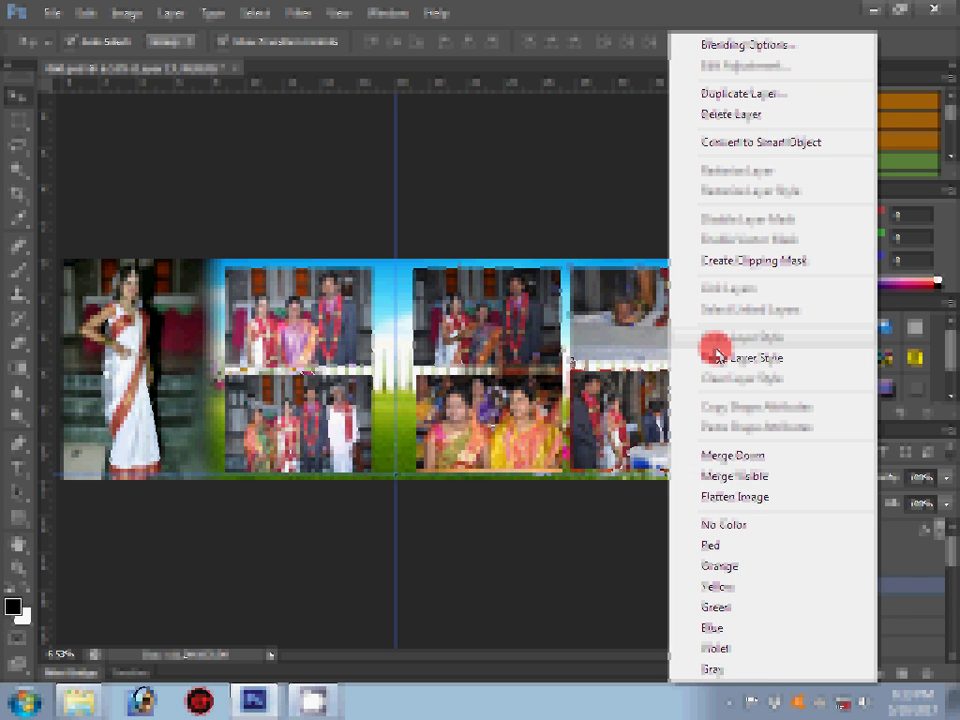
pyautogui.click(711, 343)
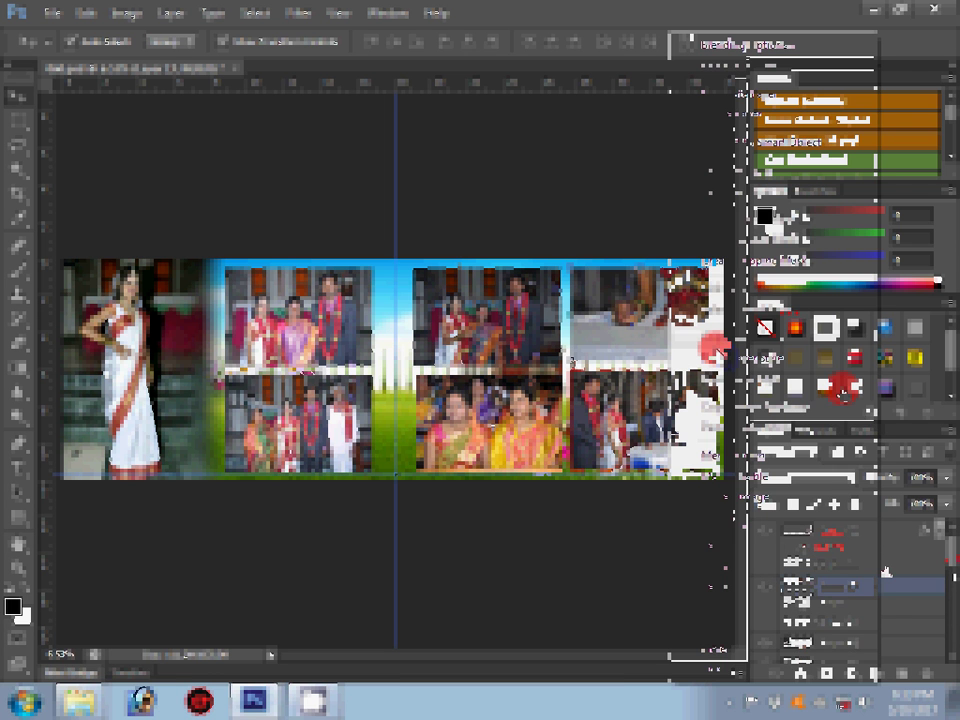
# Step: Paste the red stroke layer style onto the remaining group photo layers
pyautogui.rightClick(884, 574)
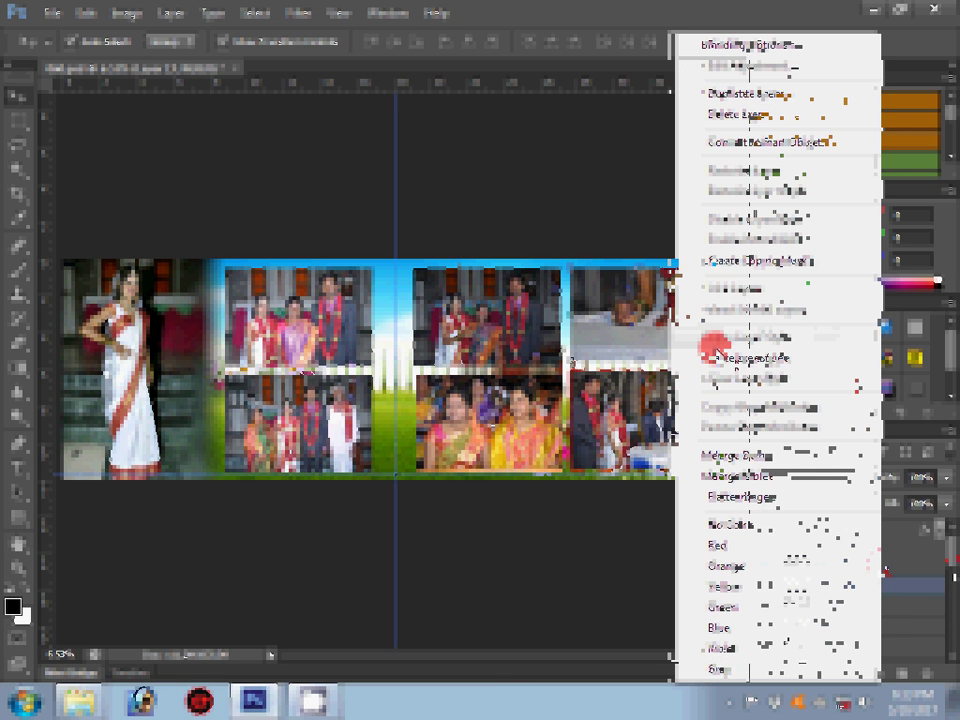
pyautogui.click(714, 352)
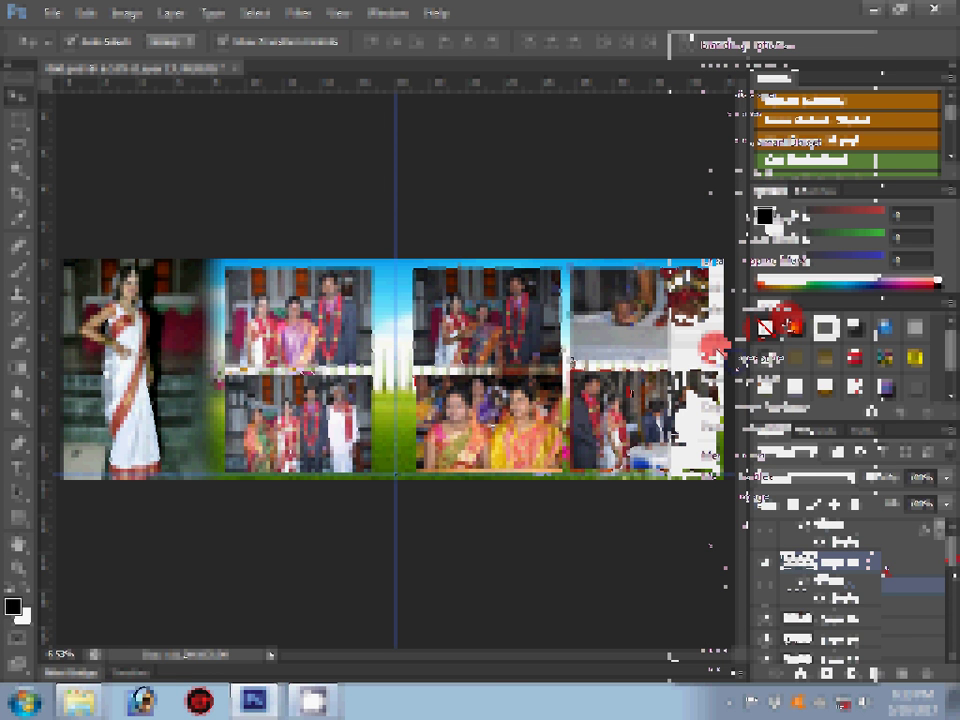
pyautogui.click(915, 626)
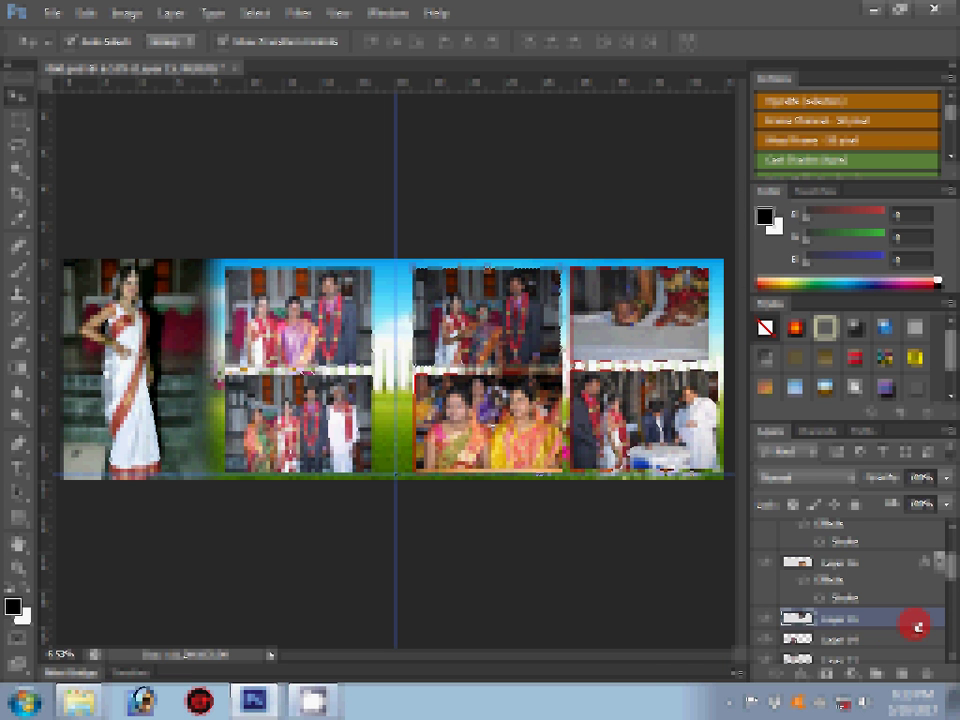
pyautogui.rightClick(915, 626)
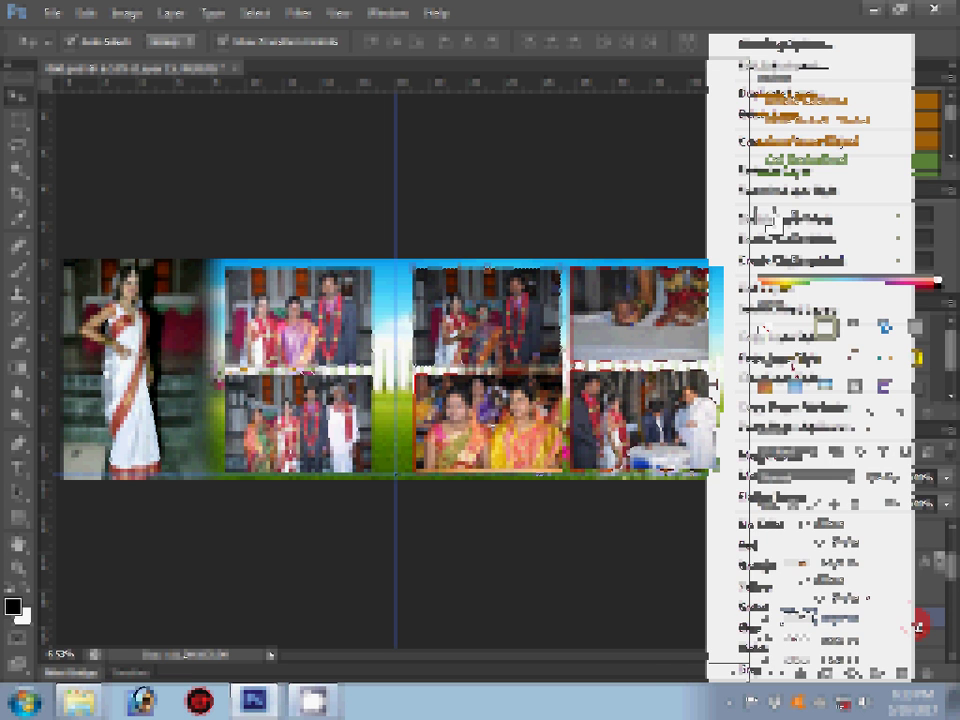
pyautogui.click(915, 624)
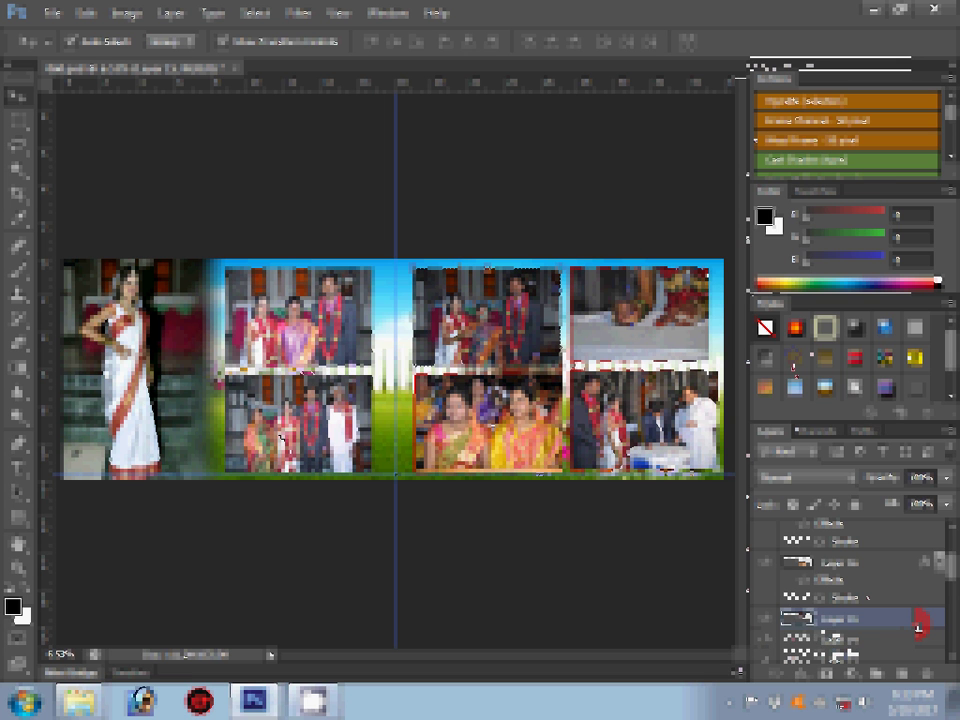
pyautogui.rightClick(917, 626)
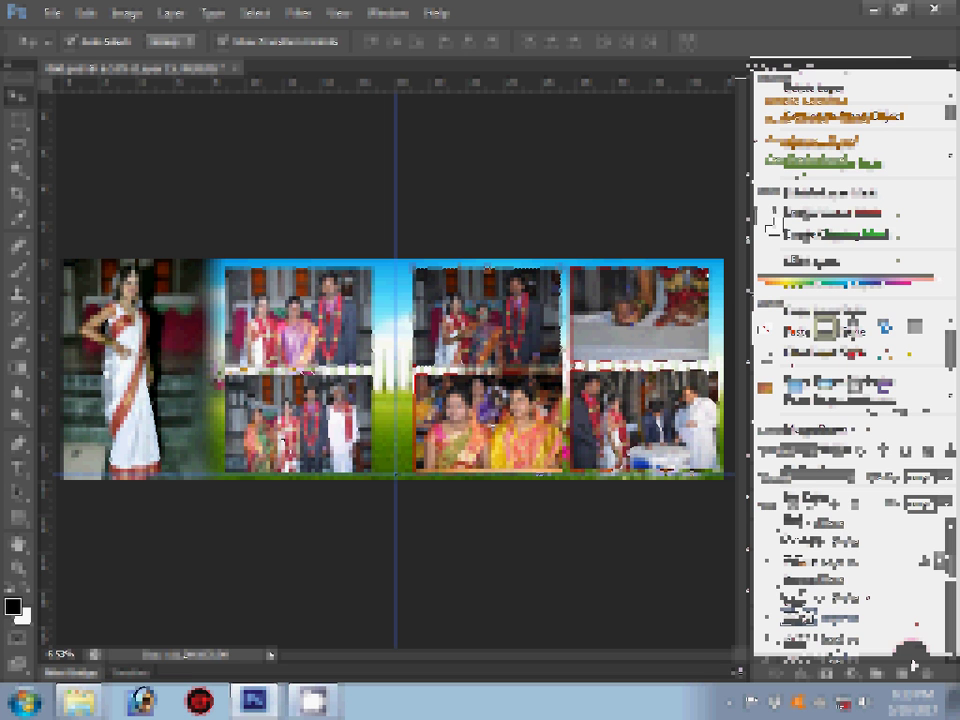
pyautogui.click(824, 333)
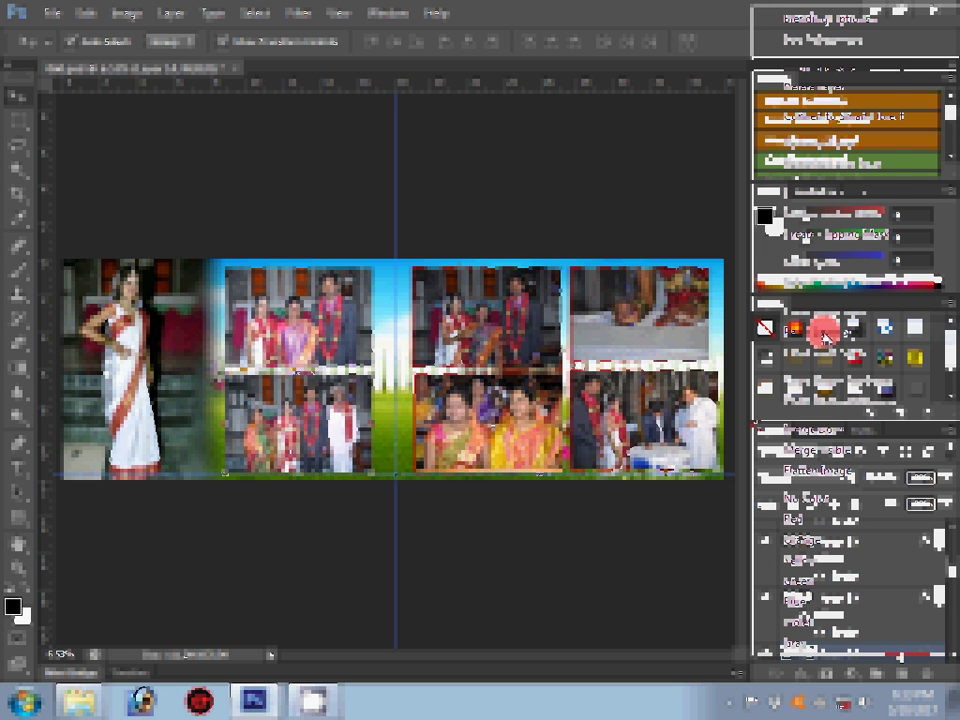
pyautogui.rightClick(824, 337)
pyautogui.click(824, 337)
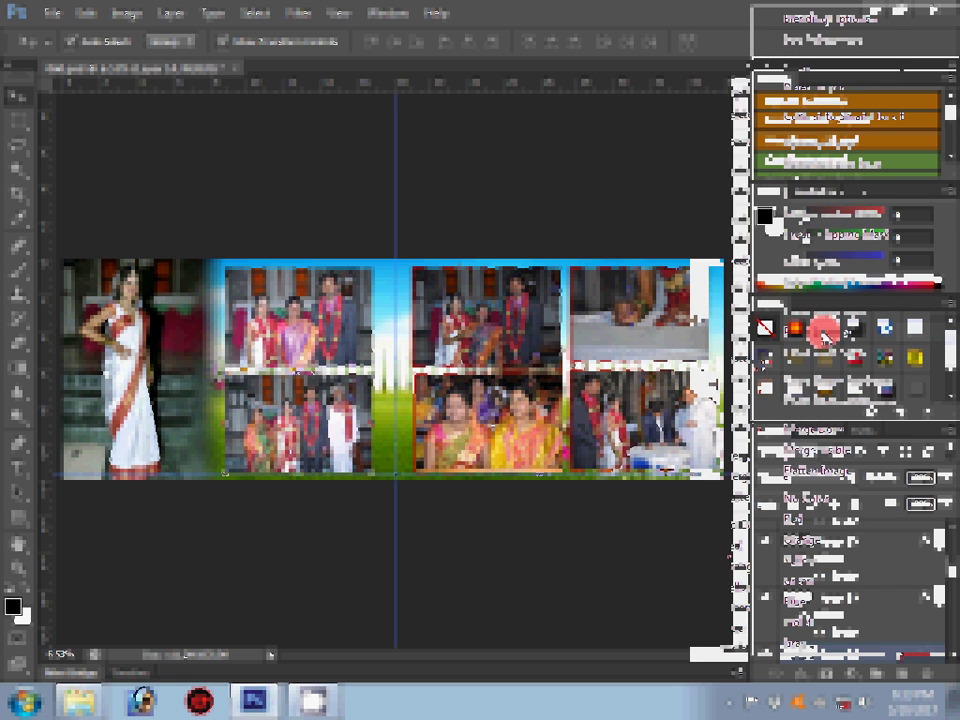
pyautogui.click(387, 405)
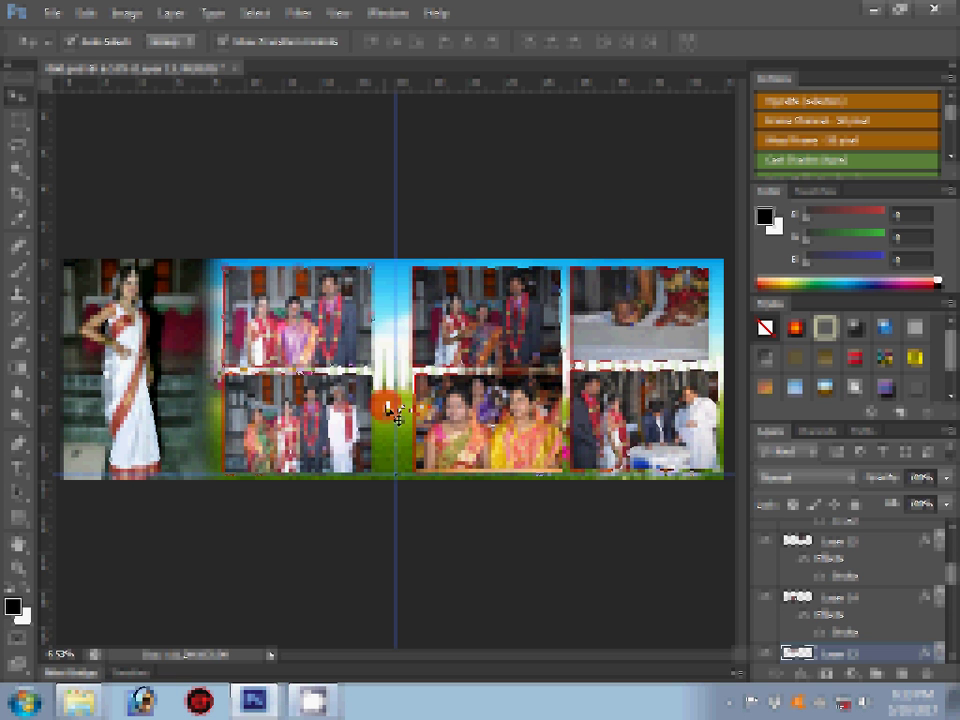
# Step: Save the album spread as a Photoshop (*.PSD) file on Local Disk (G:)
pyautogui.hotkey('ctrl', 'shift', 's')
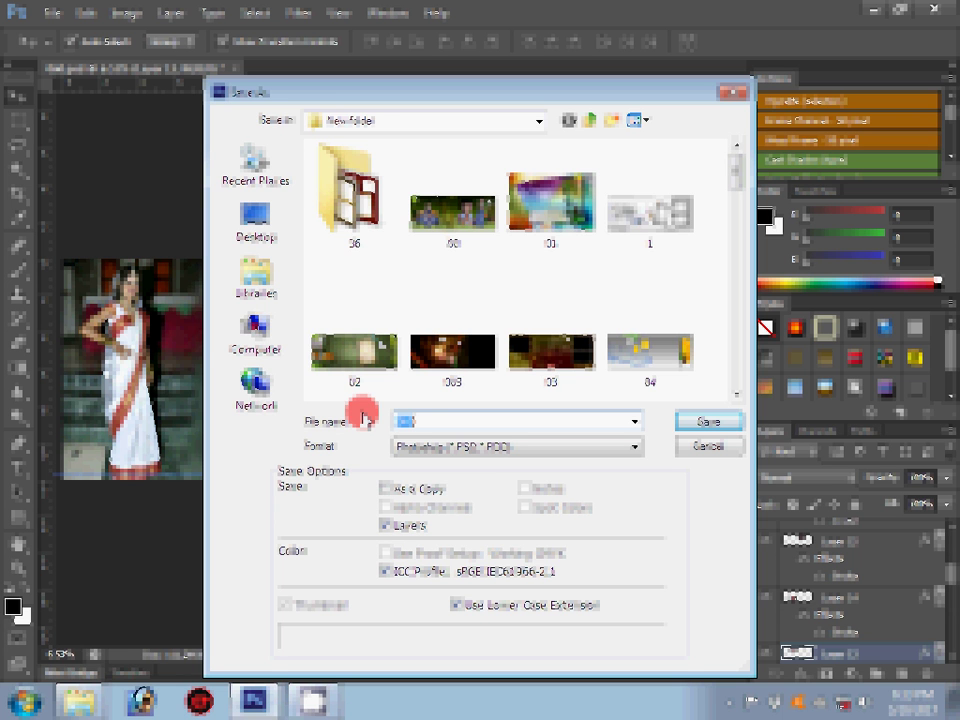
pyautogui.click(240, 350)
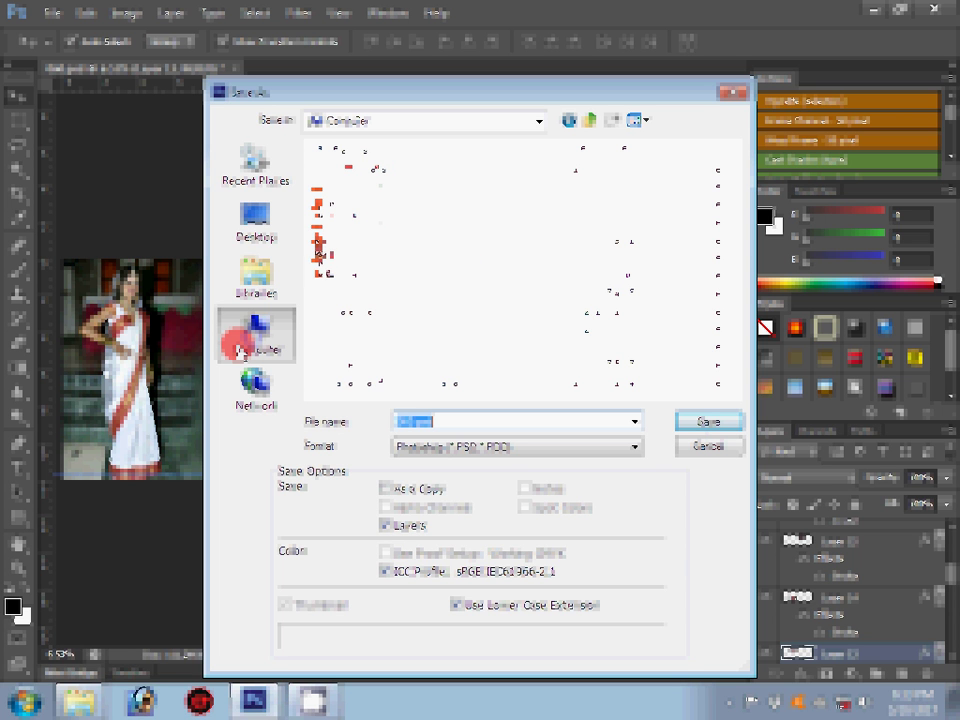
pyautogui.doubleClick(376, 376)
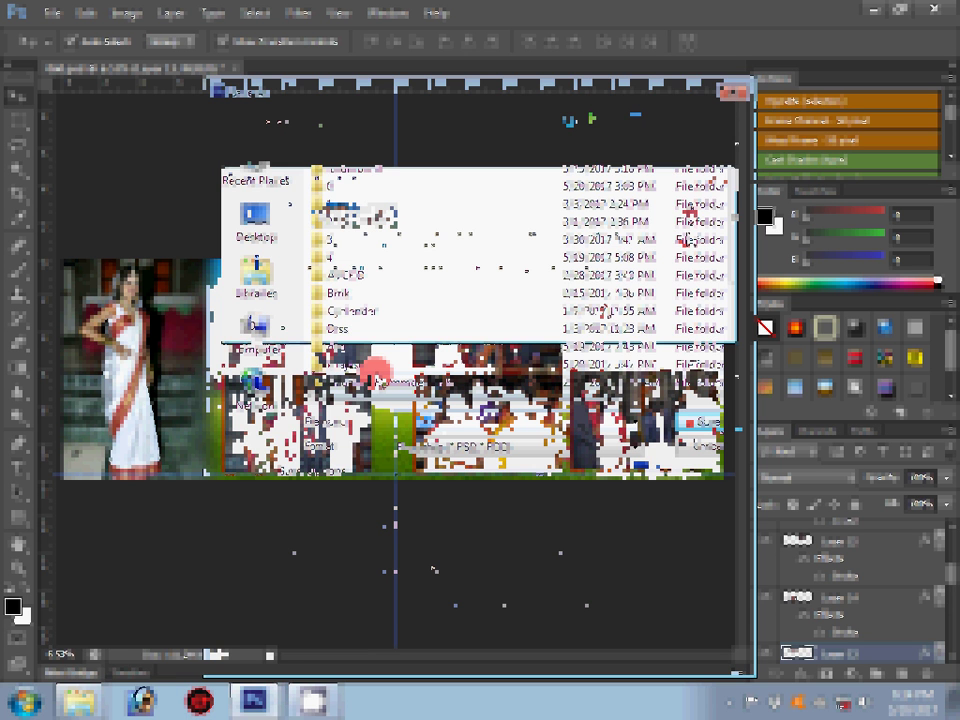
pyautogui.click(690, 213)
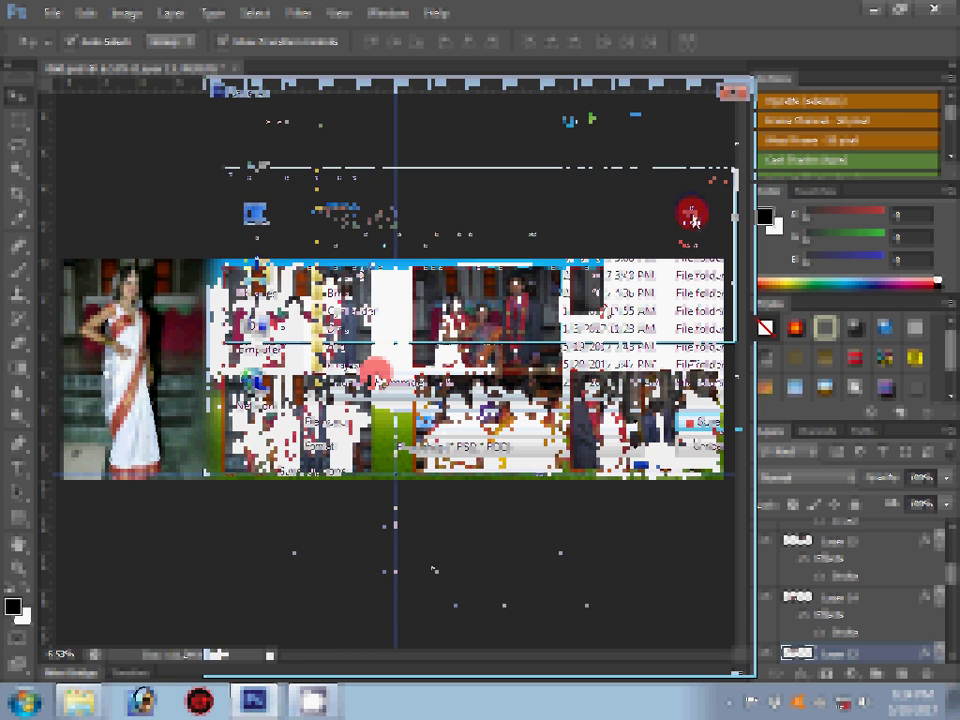
pyautogui.click(595, 304)
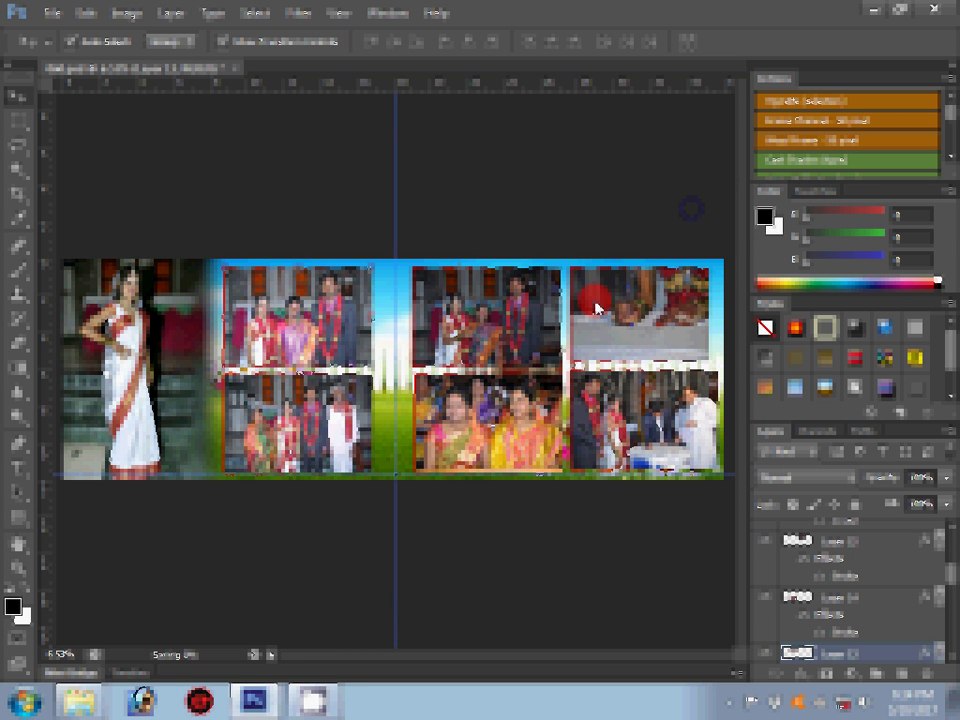